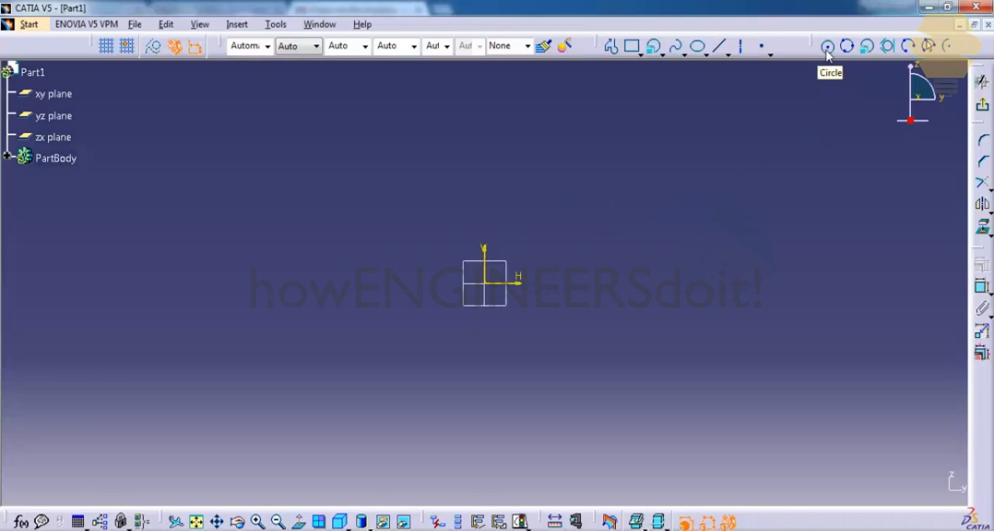
Step: Sketch a circle of about 60 mm radius to the right of the sketch origin
{"action": "left_click", "coordinate": [828, 48]}
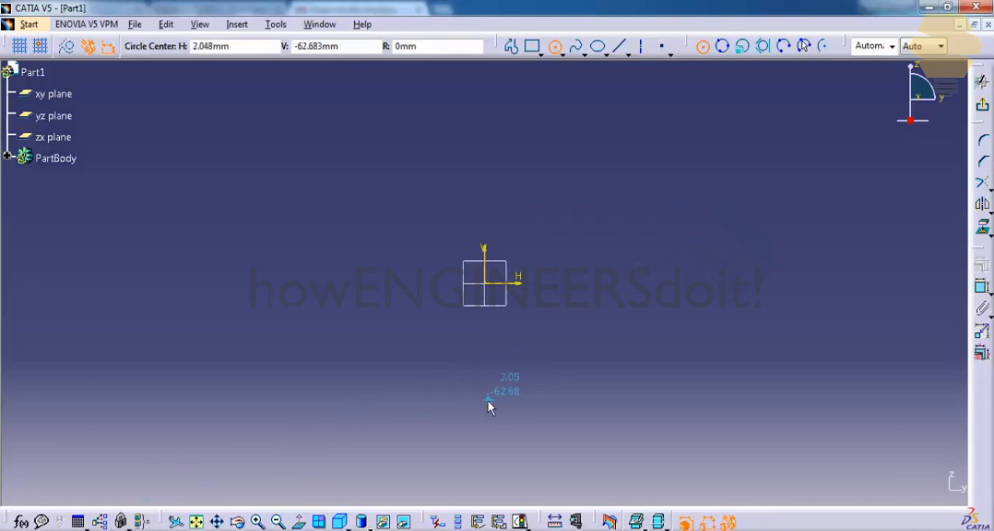
{"action": "left_click", "coordinate": [667, 248]}
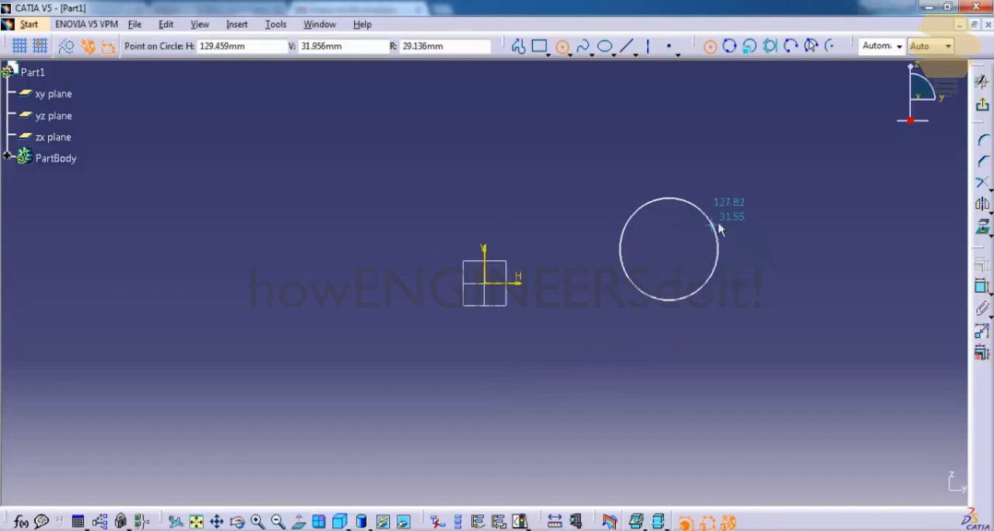
{"action": "left_click", "coordinate": [760, 189]}
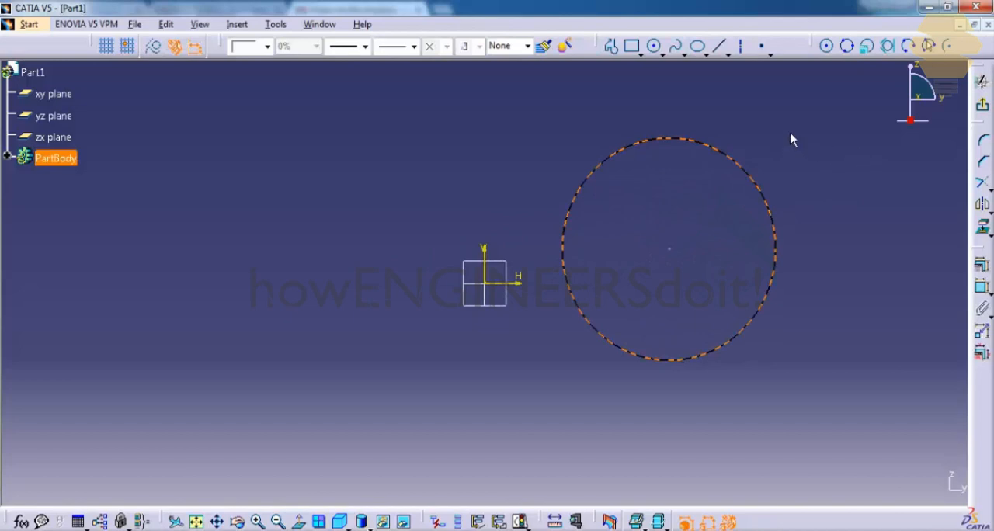
{"action": "left_click", "coordinate": [763, 159]}
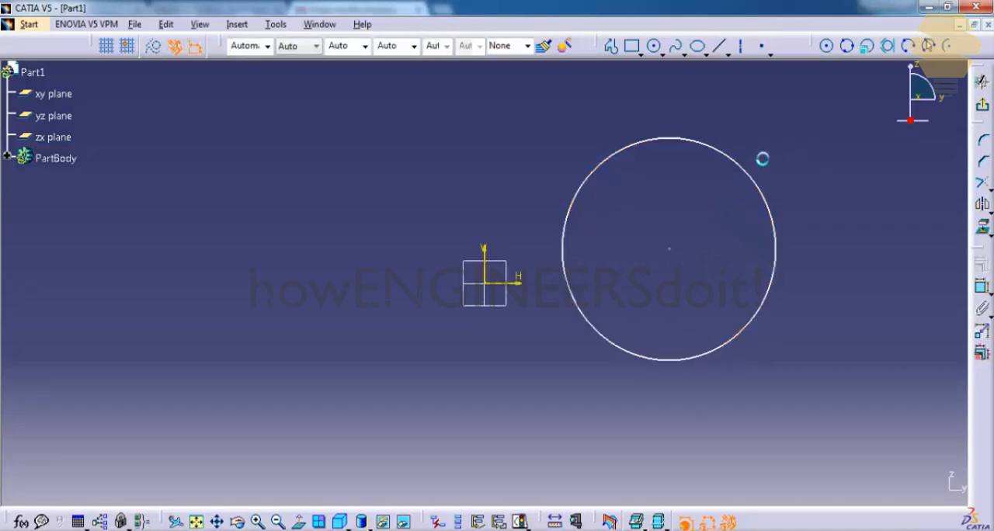
Step: Shrink the circle and shift its centre closer to the sketch origin
{"action": "left_click_drag", "start_coordinate": [749, 181], "coordinate": [752, 210]}
{"action": "left_click", "coordinate": [747, 205]}
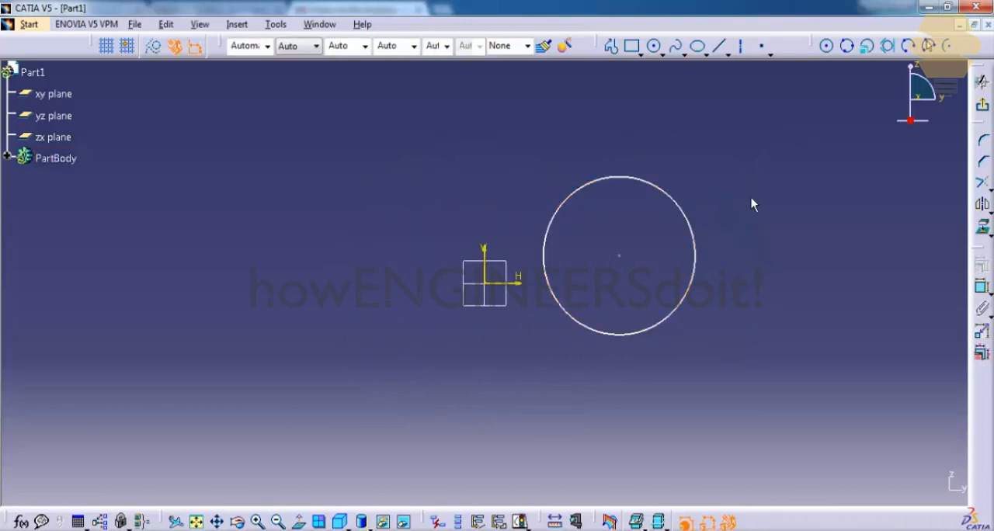
{"action": "left_click", "coordinate": [621, 256]}
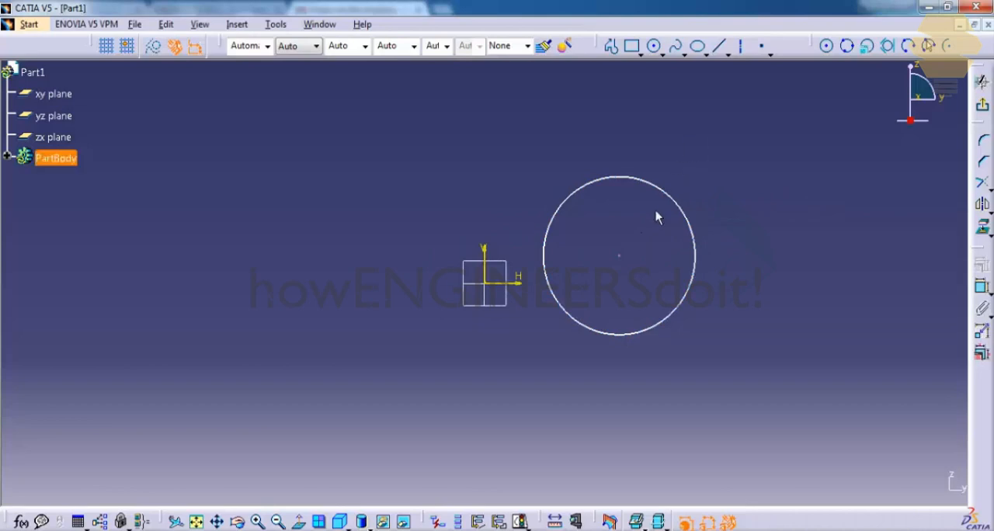
{"action": "left_click", "coordinate": [705, 181]}
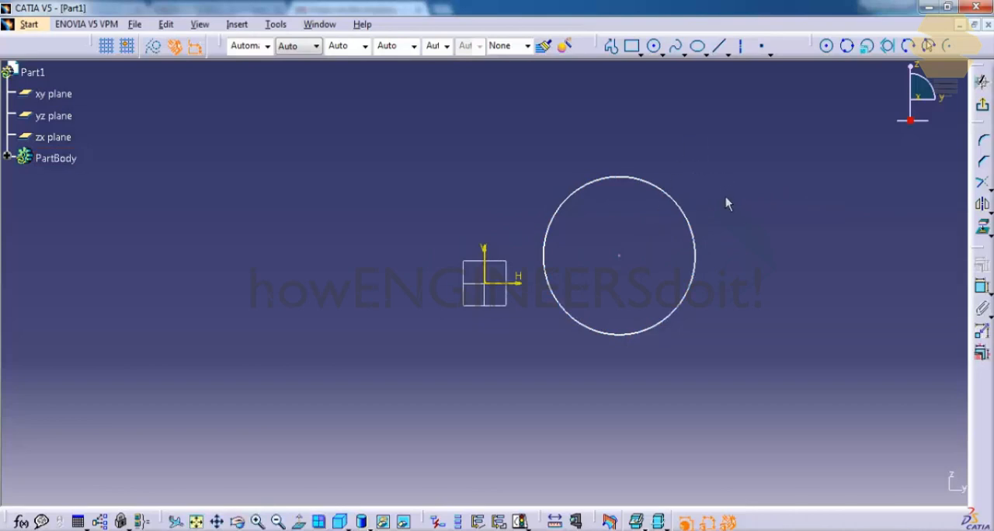
Step: Apply a Fix constraint to the circle's centre point
{"action": "left_click", "coordinate": [982, 287]}
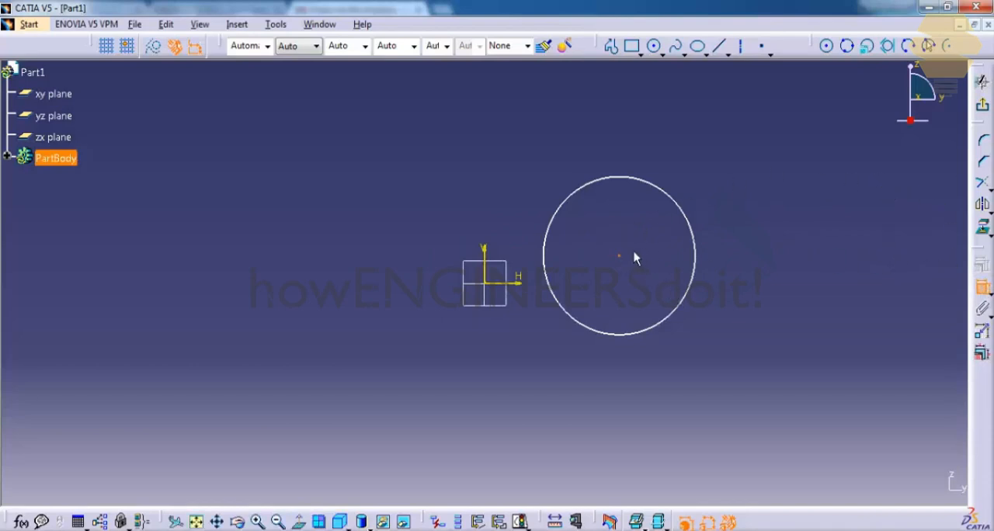
{"action": "left_click", "coordinate": [709, 247]}
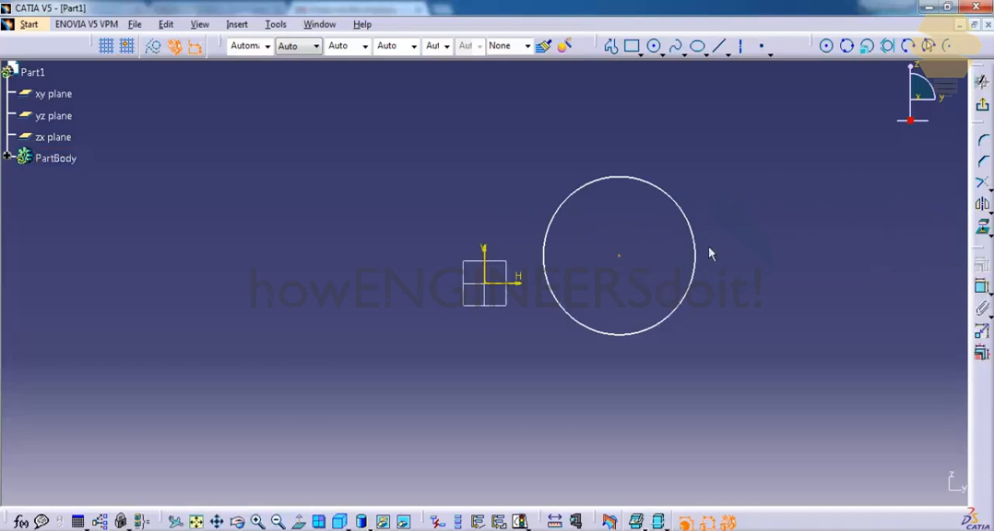
{"action": "left_click", "coordinate": [620, 256]}
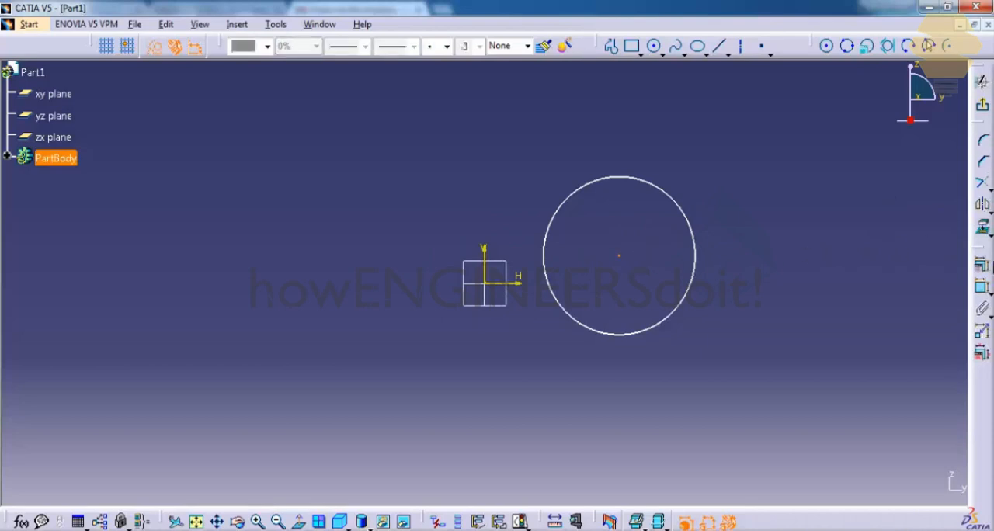
{"action": "left_click", "coordinate": [982, 265]}
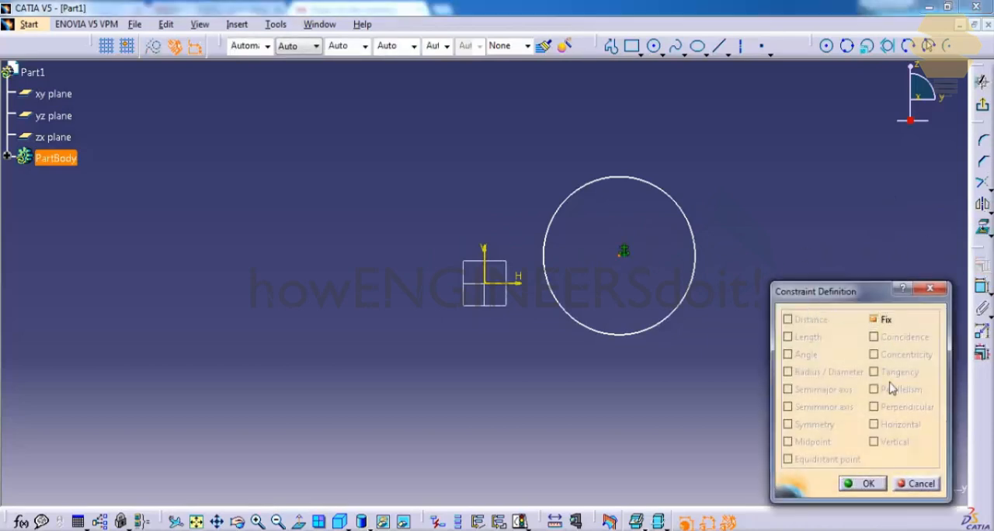
{"action": "left_click", "coordinate": [863, 483]}
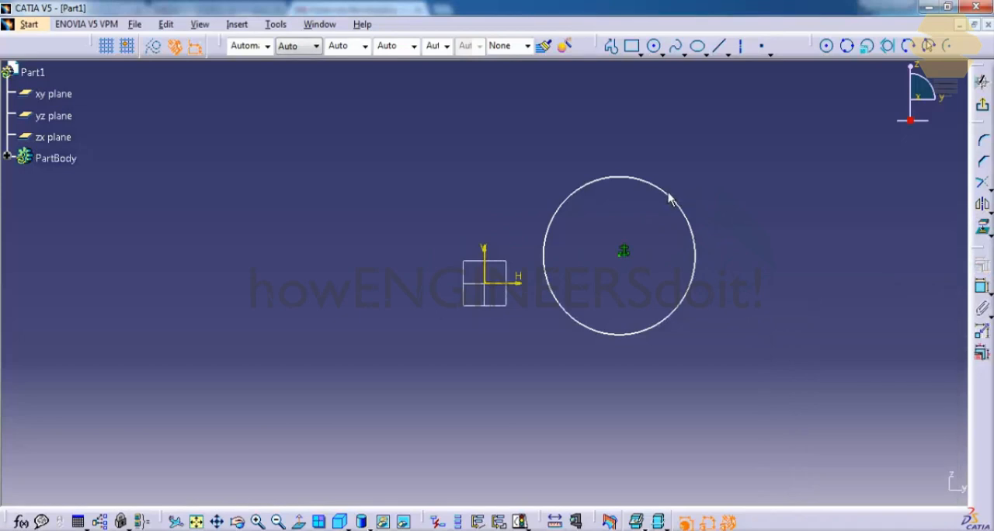
Step: Resize the circle with the fixed centre to about 83 mm diameter and add a diameter constraint outside its upper-right edge
{"action": "left_click_drag", "start_coordinate": [670, 199], "coordinate": [789, 207]}
{"action": "left_click", "coordinate": [779, 175]}
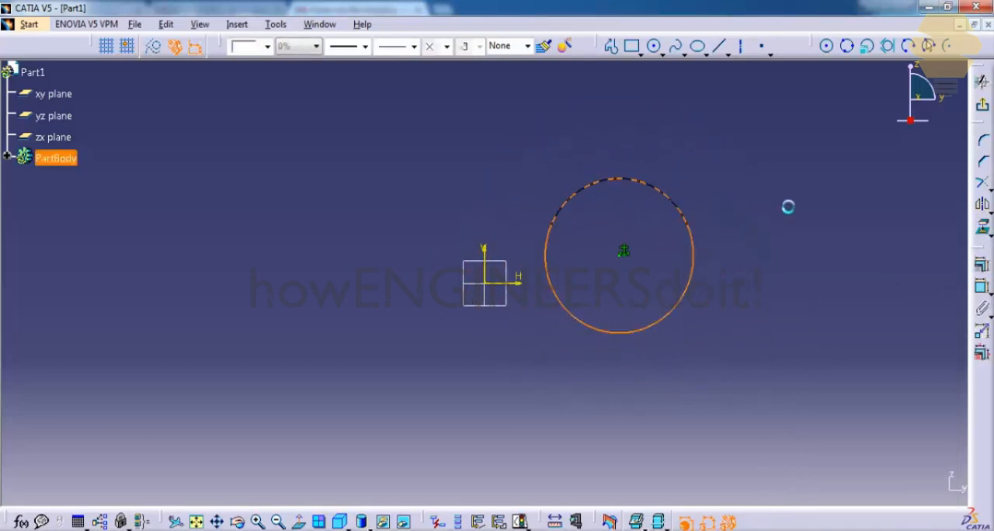
{"action": "left_click", "coordinate": [983, 287]}
{"action": "right_click", "coordinate": [730, 223]}
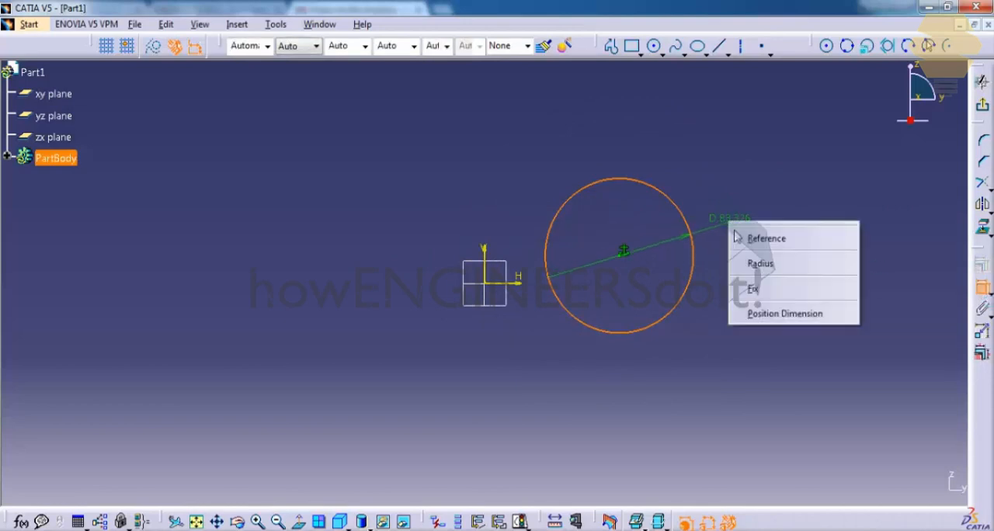
{"action": "left_click", "coordinate": [733, 217]}
{"action": "left_click", "coordinate": [742, 193]}
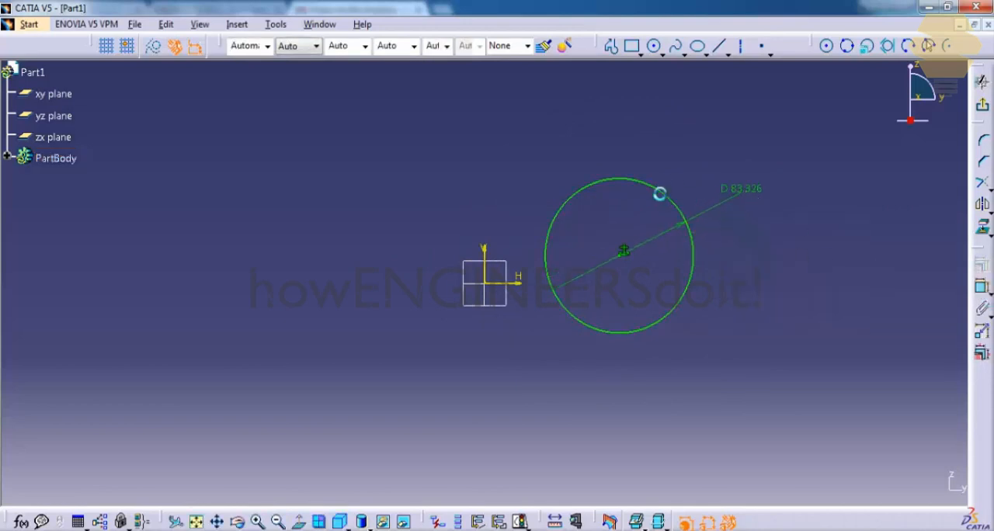
{"action": "left_click", "coordinate": [659, 193]}
{"action": "left_click", "coordinate": [668, 173]}
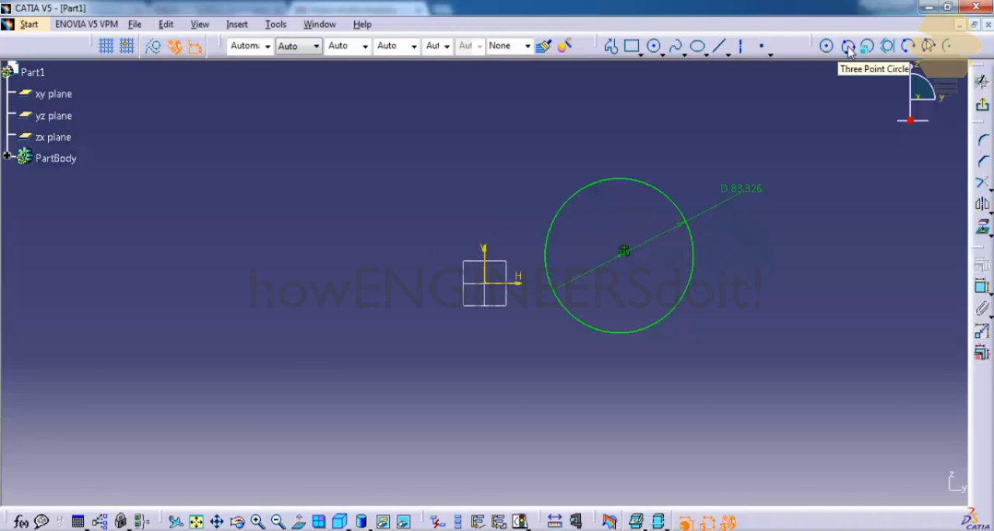
Step: Place three separate points in a wide triangular arrangement to the left of the sketch origin
{"action": "left_click", "coordinate": [761, 47]}
{"action": "left_click", "coordinate": [114, 267]}
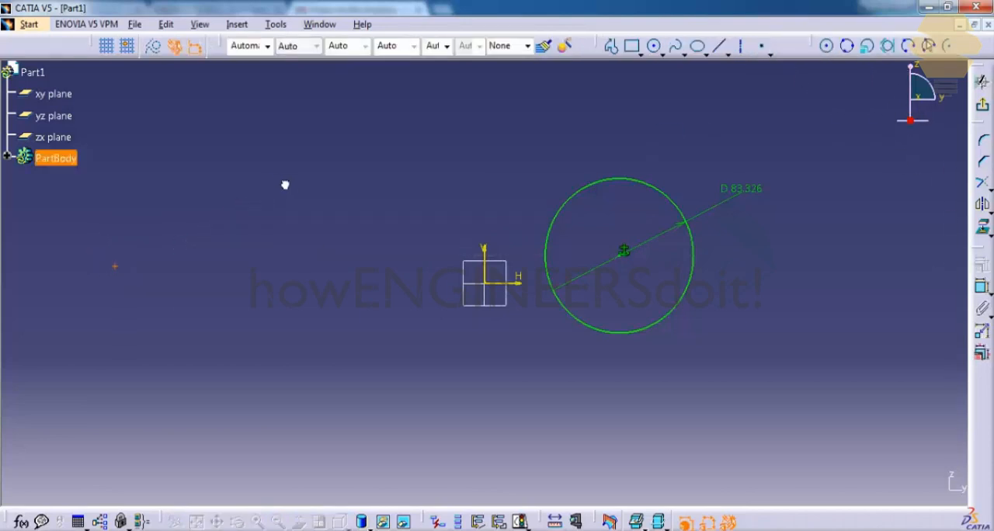
{"action": "left_click", "coordinate": [761, 46]}
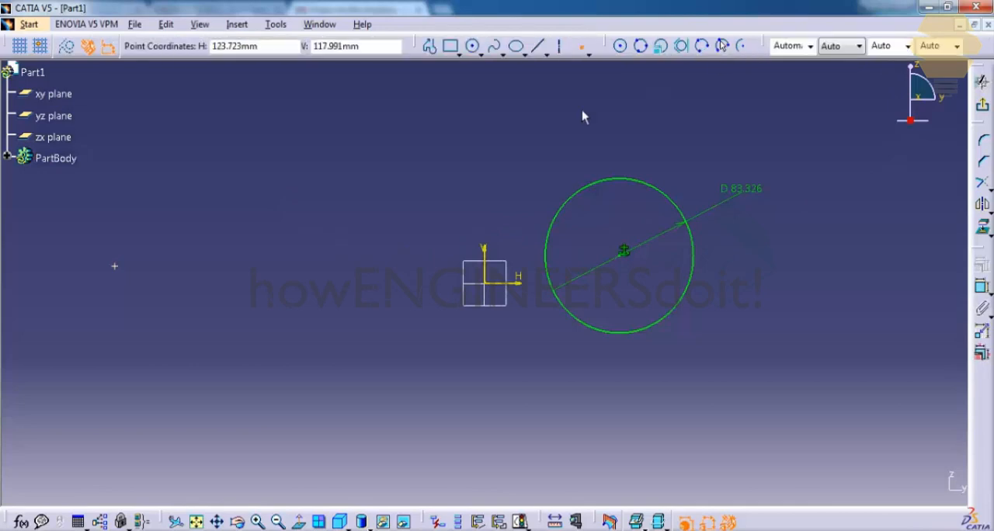
{"action": "left_click", "coordinate": [290, 161]}
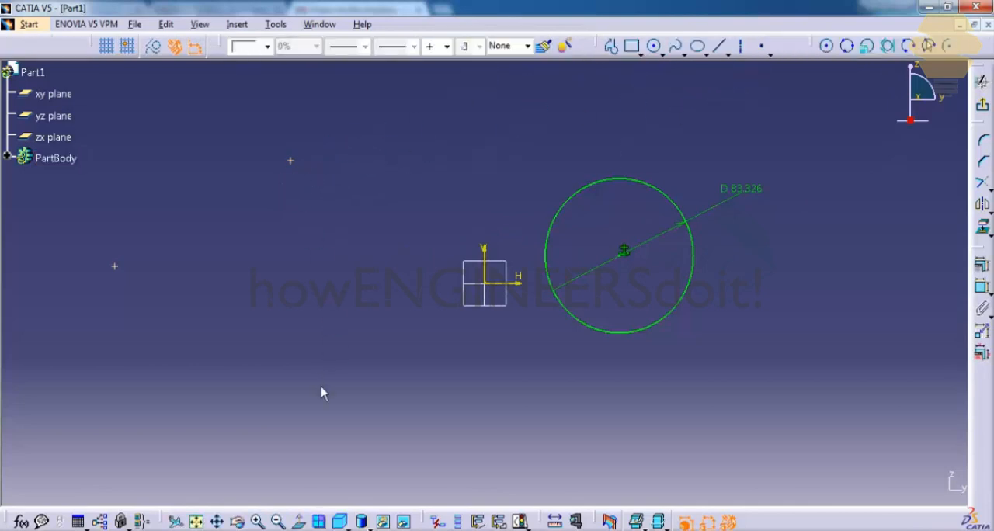
{"action": "left_click", "coordinate": [761, 46]}
{"action": "left_click", "coordinate": [269, 382]}
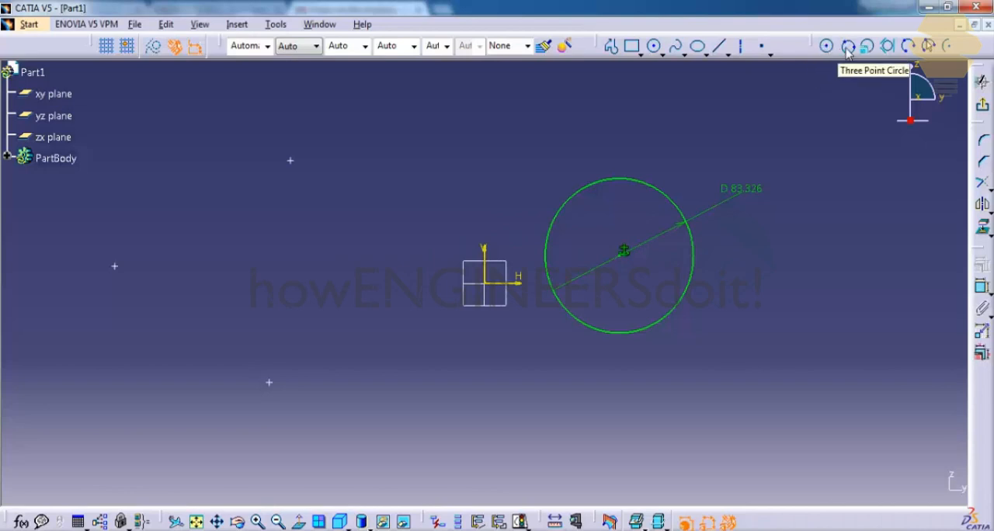
Step: Create a Three Point Circle through the three points left of the origin
{"action": "left_click", "coordinate": [848, 47]}
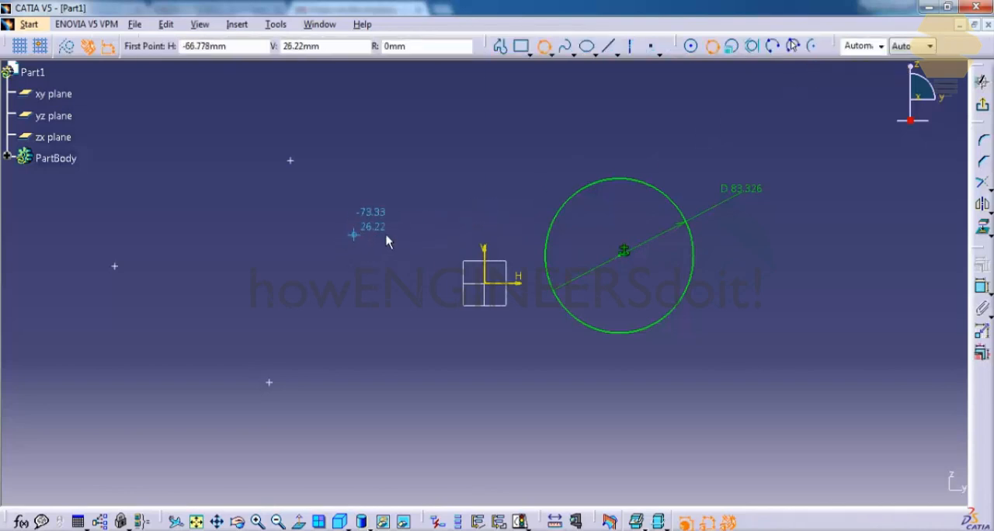
{"action": "left_click", "coordinate": [114, 265]}
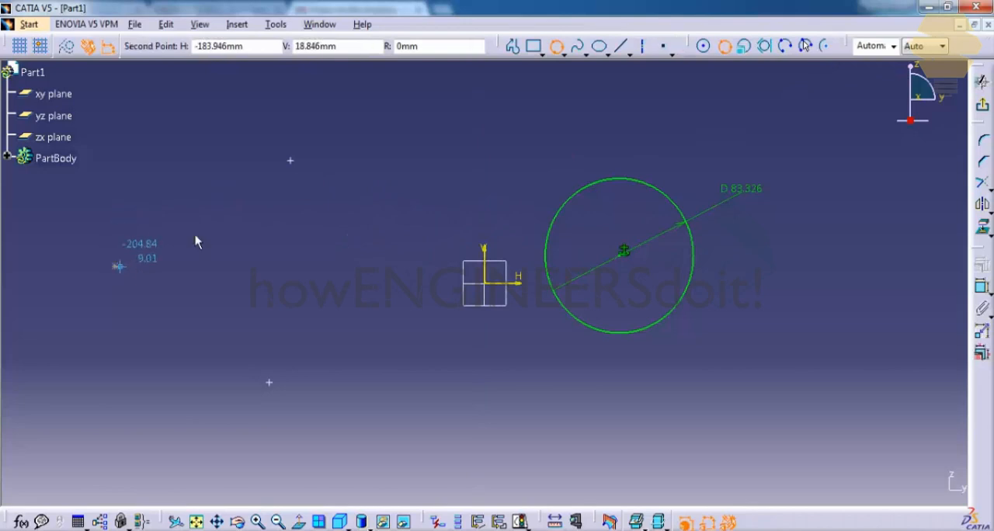
{"action": "left_click", "coordinate": [291, 161]}
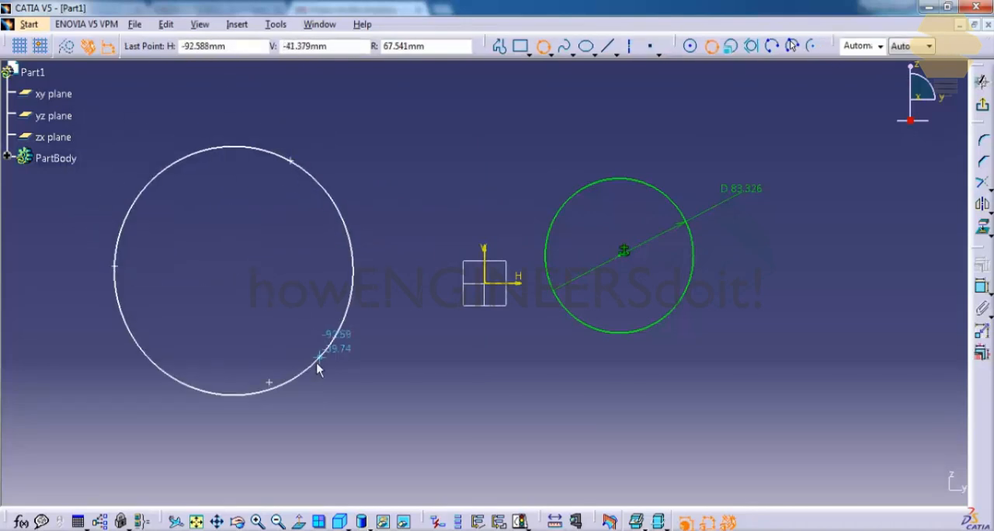
{"action": "left_click", "coordinate": [274, 380]}
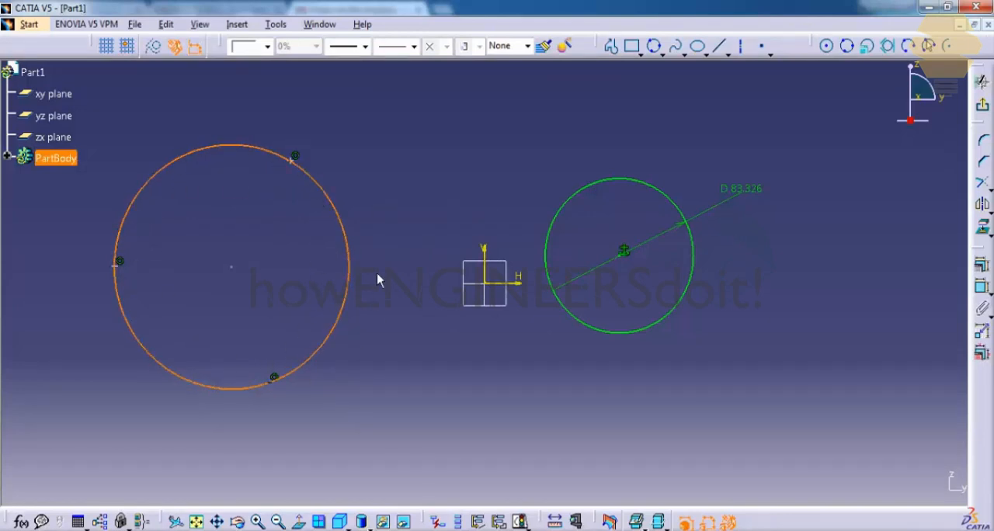
{"action": "left_click", "coordinate": [471, 211]}
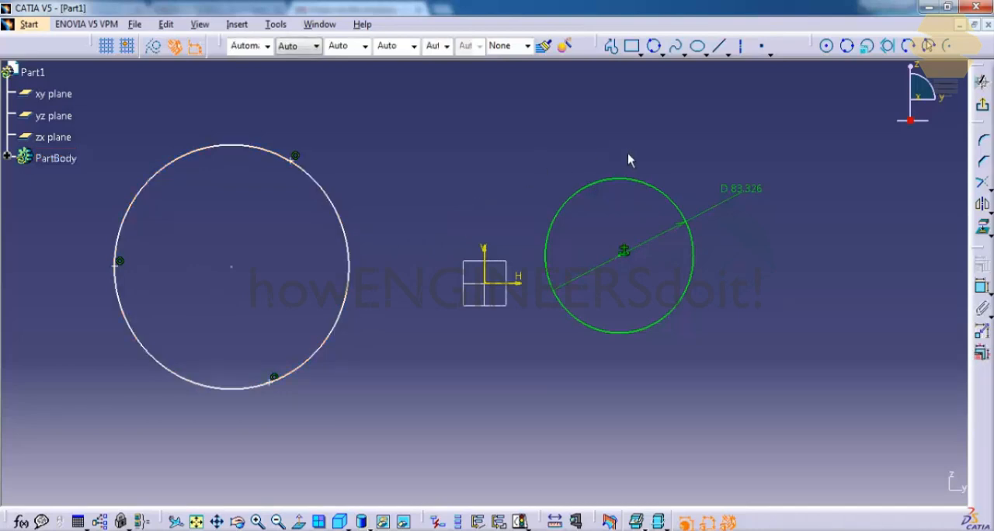
Step: Create a circle using Cartesian coordinates with its centre at H 10 mm, V 10 mm and a radius of 5 mm
{"action": "left_click", "coordinate": [867, 47]}
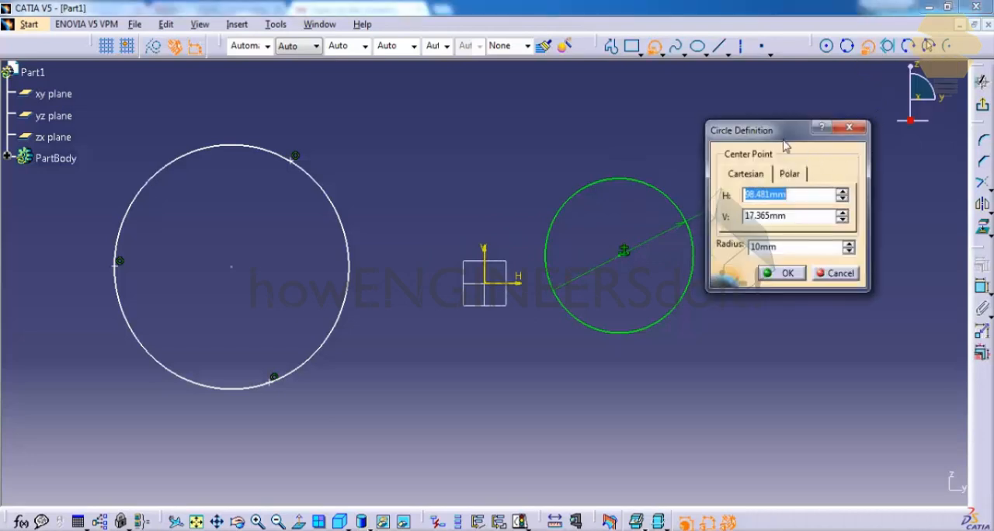
{"action": "left_click_drag", "start_coordinate": [785, 132], "coordinate": [816, 228]}
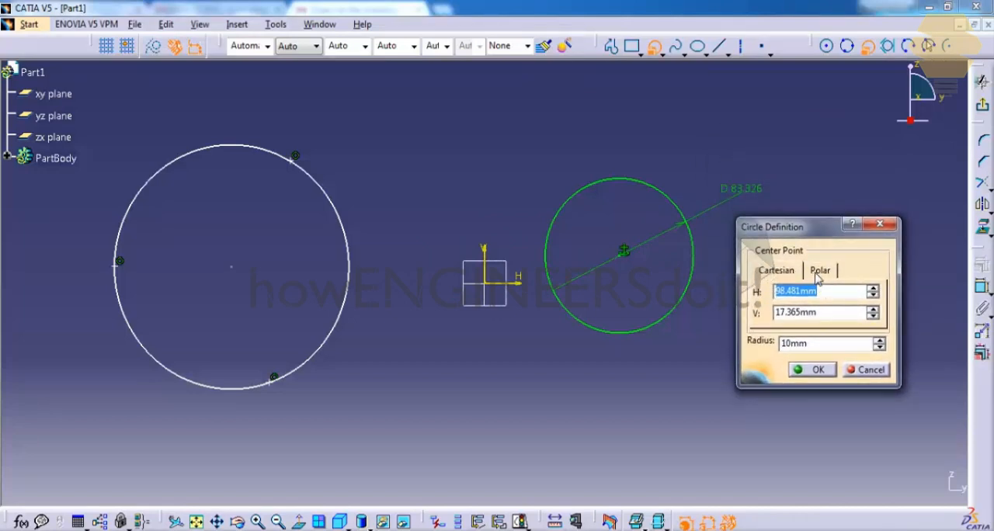
{"action": "left_click", "coordinate": [778, 272]}
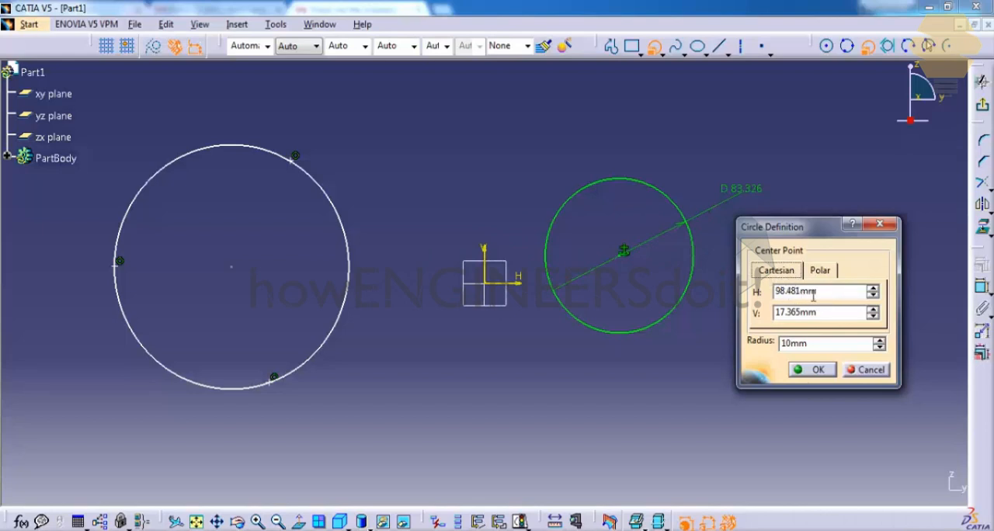
{"action": "key", "text": "Tab"}
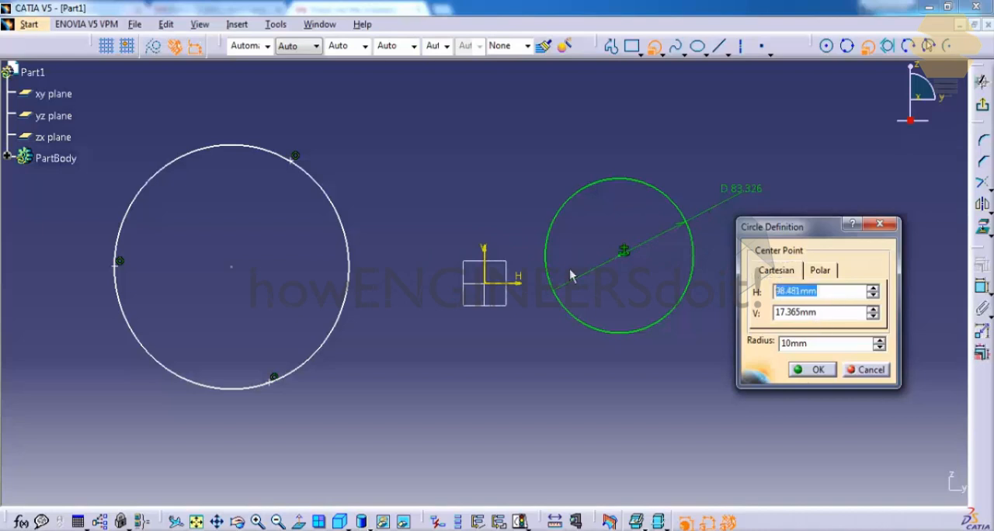
{"action": "type", "text": "10"}
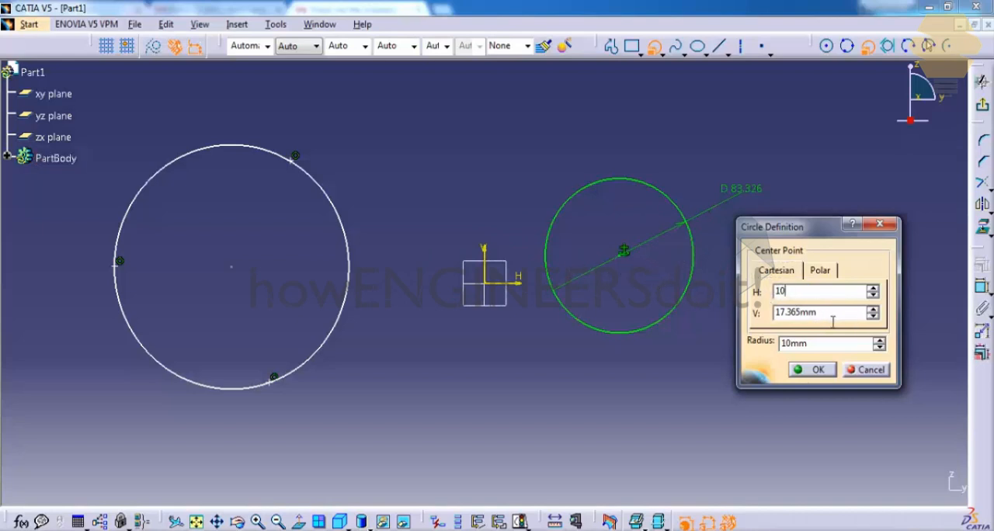
{"action": "key", "text": "Tab"}
{"action": "type", "text": "10"}
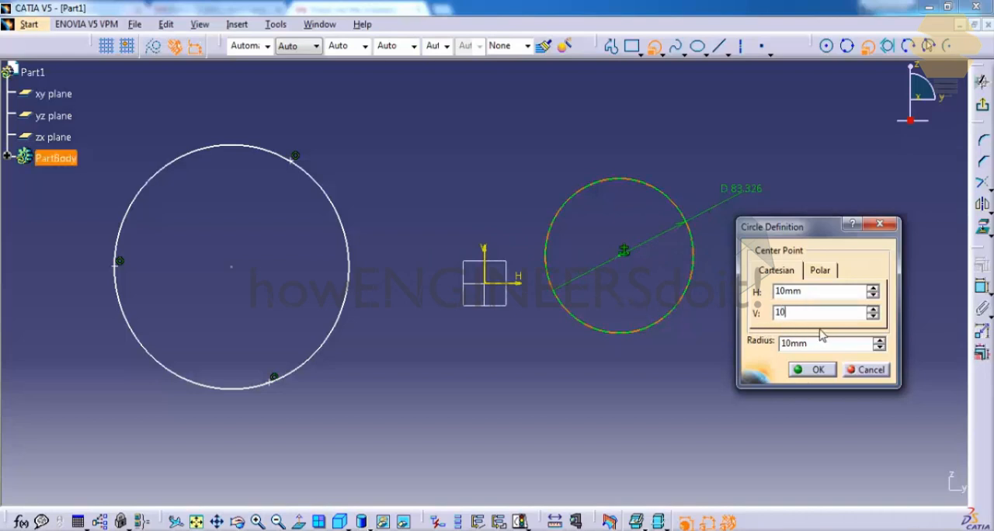
{"action": "key", "text": "Tab"}
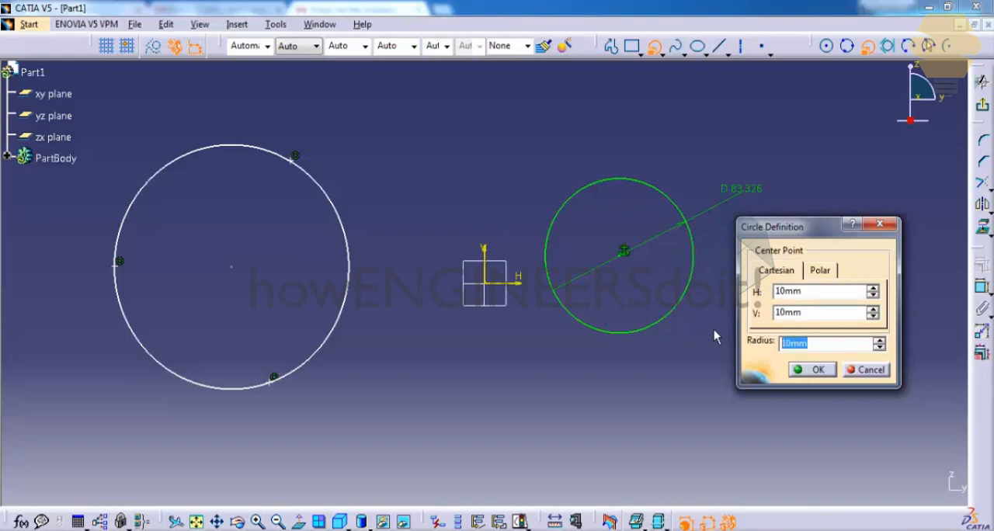
{"action": "type", "text": "5"}
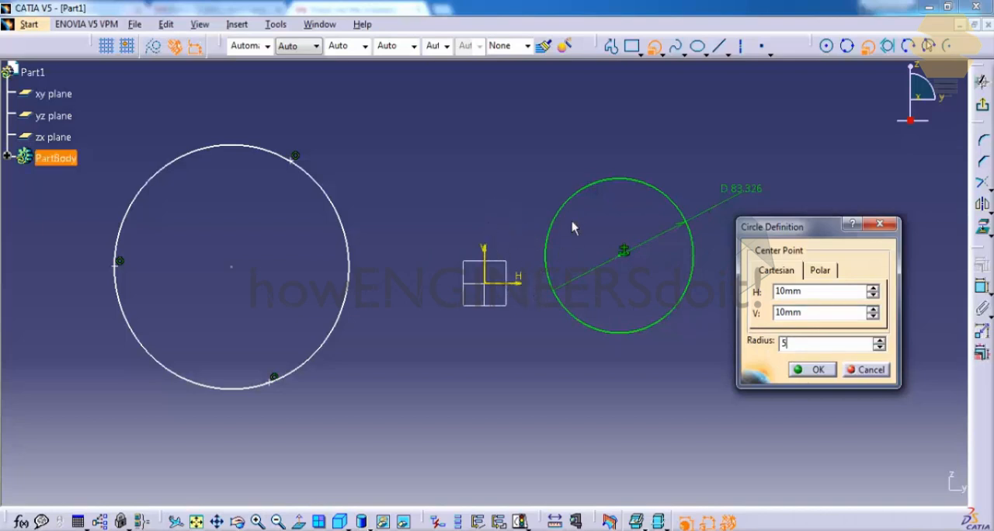
{"action": "left_click", "coordinate": [817, 371]}
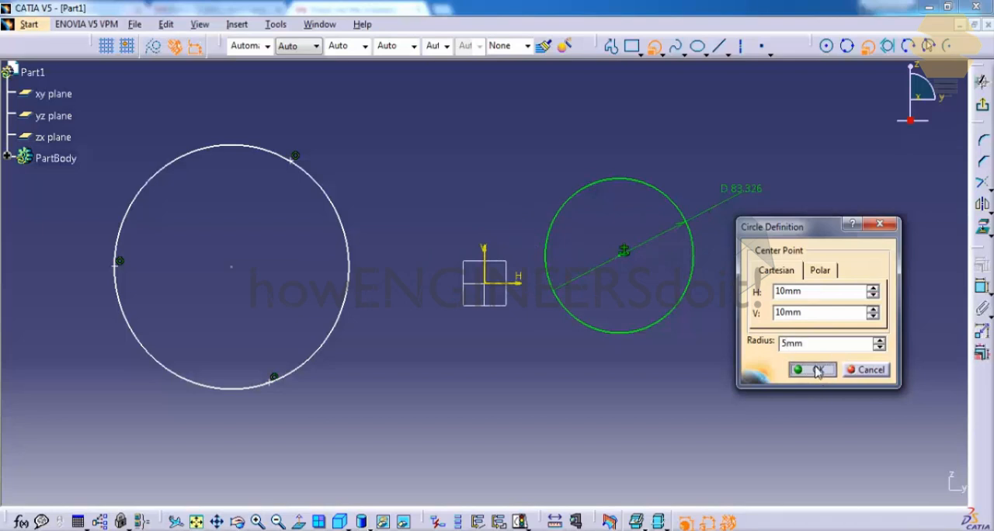
Step: Set the vertical distance from the sketch origin to the small circle's centre to 20 mm
{"action": "middle_click_drag", "start_coordinate": [537, 249], "coordinate": [555, 124]}
{"action": "scroll", "coordinate": [556, 128], "scroll_direction": "down", "scroll_amount": 1}
{"action": "left_click", "coordinate": [568, 147]}
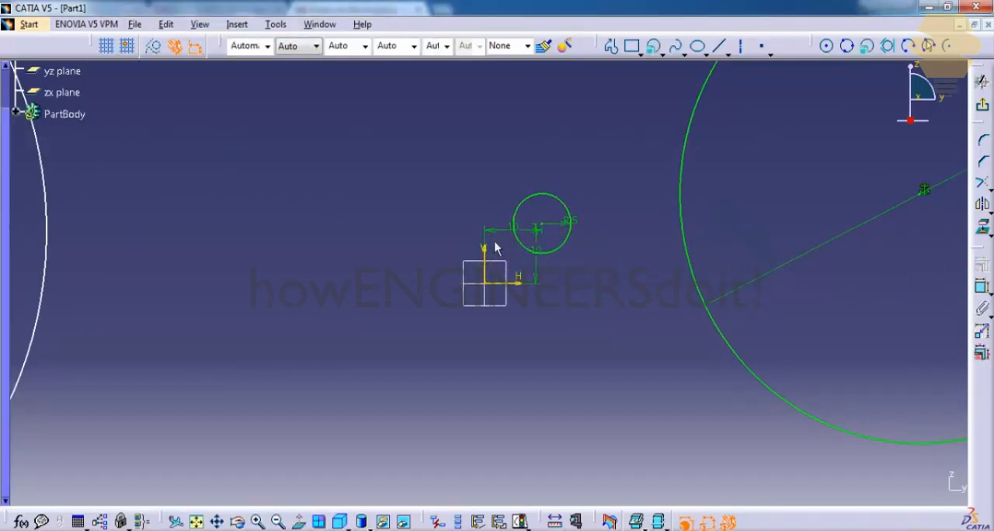
{"action": "double_click", "coordinate": [542, 250]}
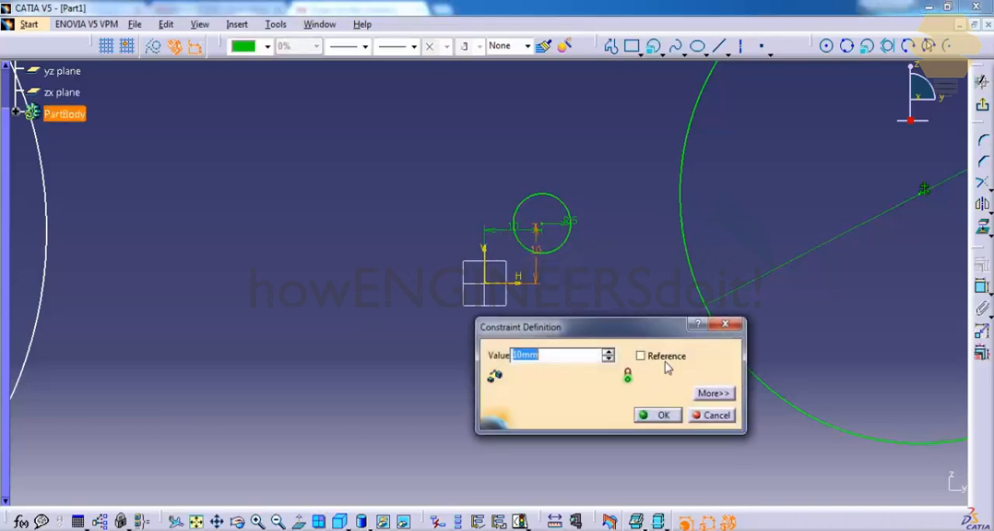
{"action": "type", "text": "20mm"}
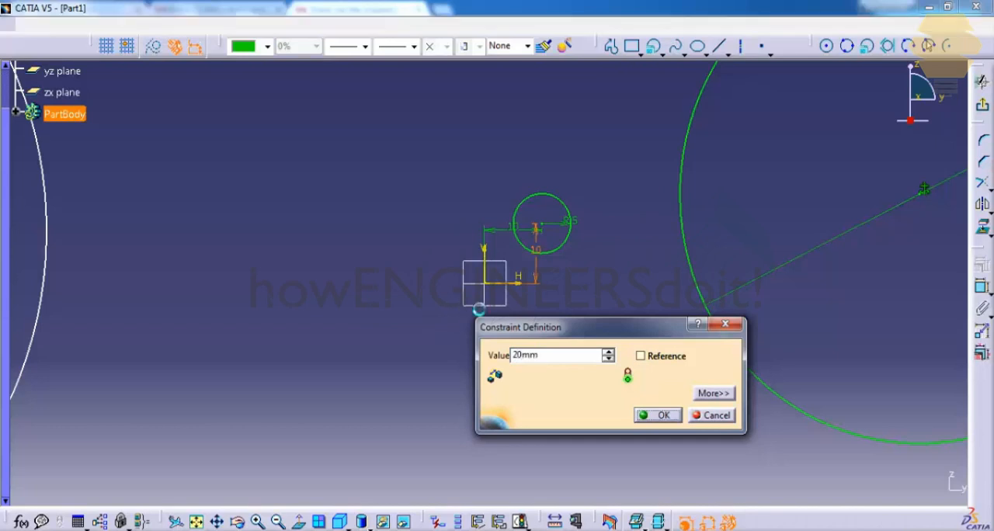
{"action": "key", "text": "Return"}
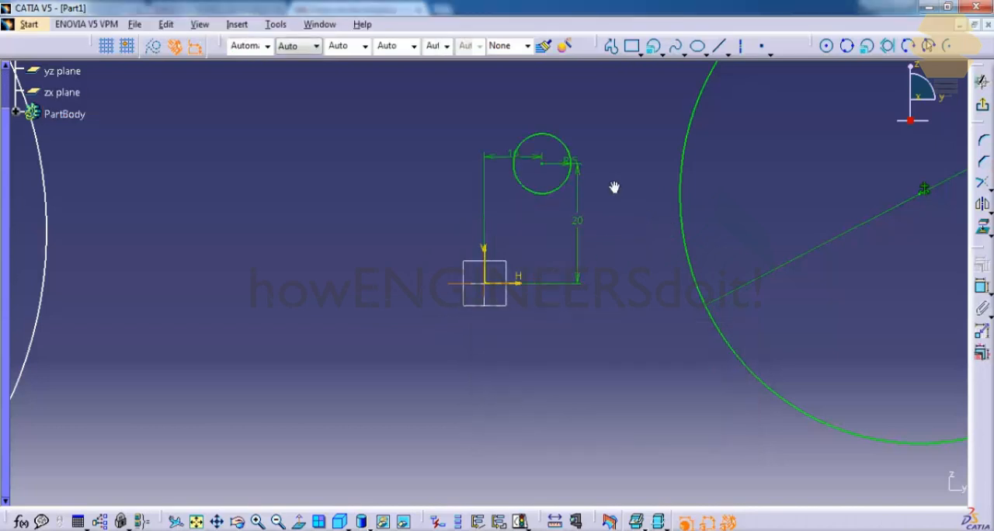
Step: Create a circle using polar coordinates with its centre at radius 100 mm, angle 10 deg, and a circle radius of 5 mm
{"action": "mouse_move", "coordinate": [614, 187]}
{"action": "middle_mouse_down"}
{"action": "mouse_move", "coordinate": [681, 315]}
{"action": "mouse_move", "coordinate": [691, 278]}
{"action": "middle_mouse_up"}
{"action": "middle_click_drag", "start_coordinate": [698, 162], "coordinate": [644, 213]}
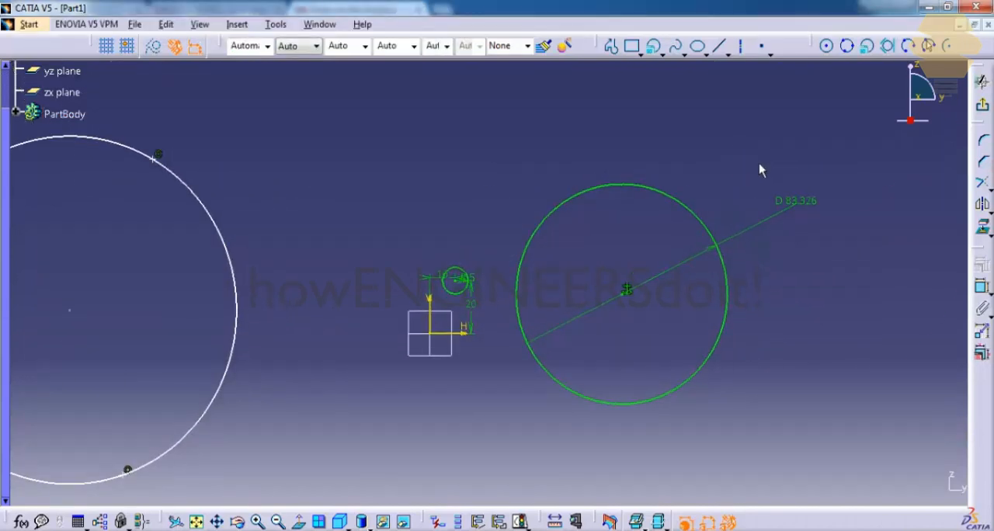
{"action": "left_click", "coordinate": [867, 46]}
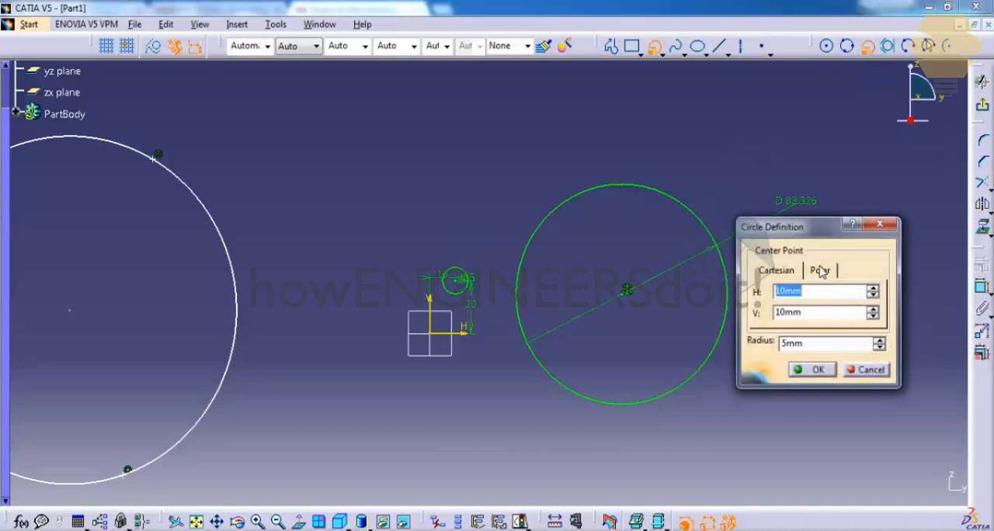
{"action": "left_click", "coordinate": [821, 272]}
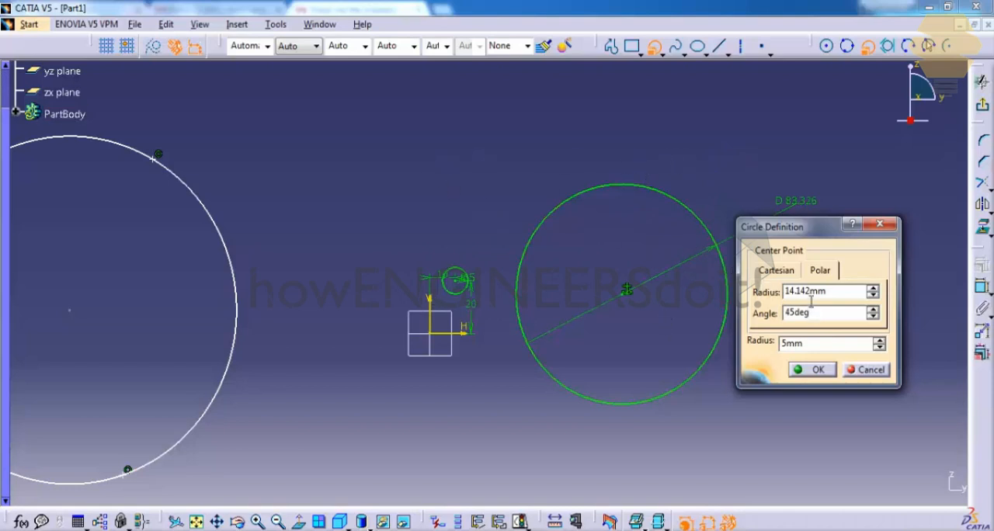
{"action": "left_click_drag", "start_coordinate": [844, 294], "coordinate": [369, 210]}
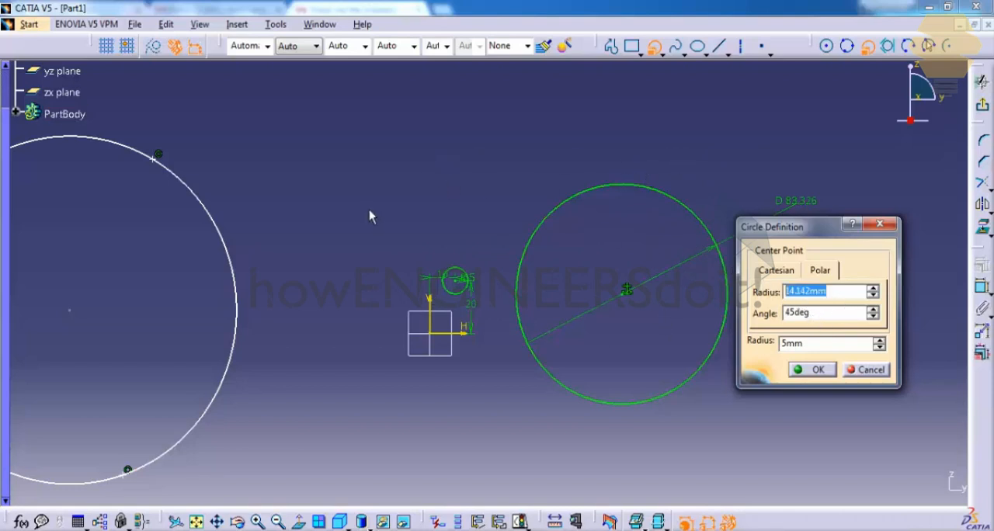
{"action": "type", "text": "100"}
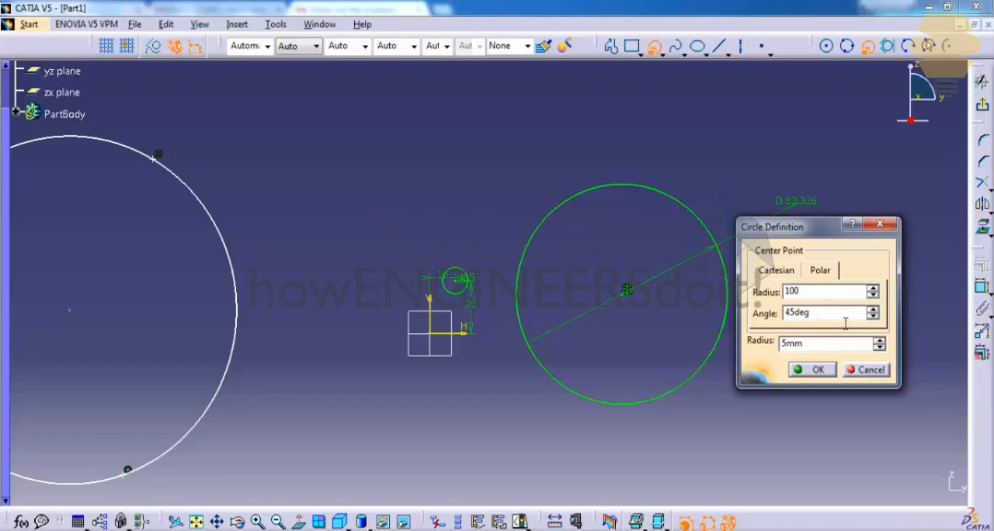
{"action": "key", "text": "Tab"}
{"action": "type", "text": "10"}
{"action": "key", "text": "Tab"}
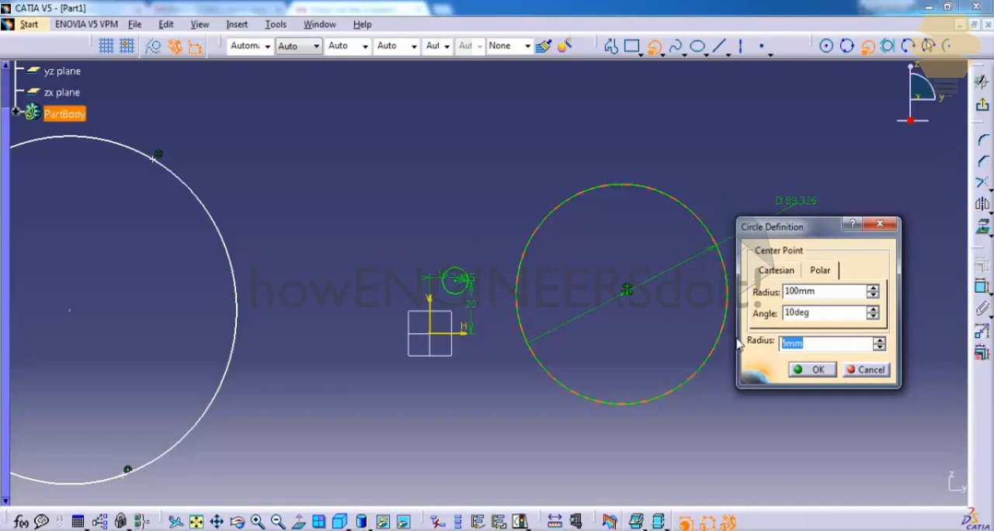
{"action": "left_click", "coordinate": [817, 371]}
Step: Delete the large circle with the fixed centre and the small circle nearest the sketch origin
{"action": "middle_click_drag", "start_coordinate": [681, 226], "coordinate": [614, 200]}
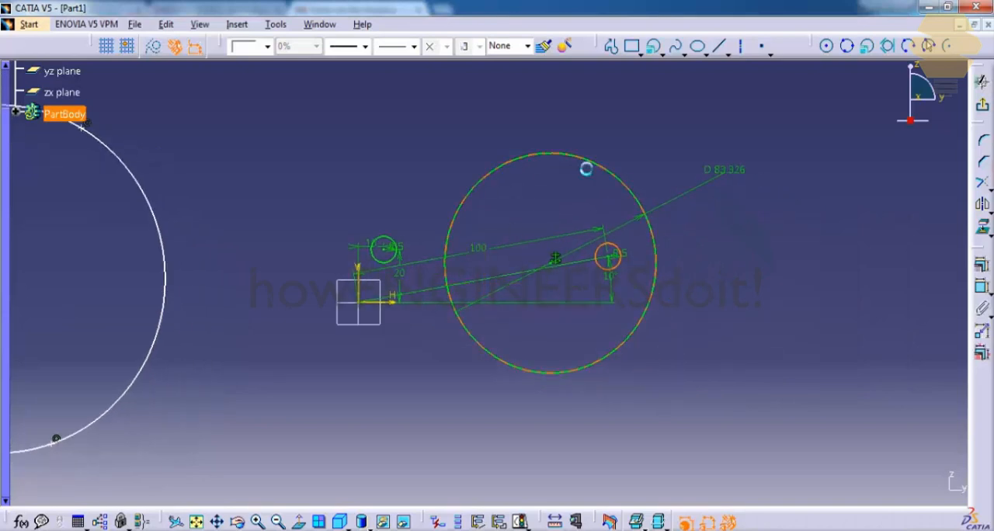
{"action": "left_click", "coordinate": [628, 185]}
{"action": "key", "text": "Delete"}
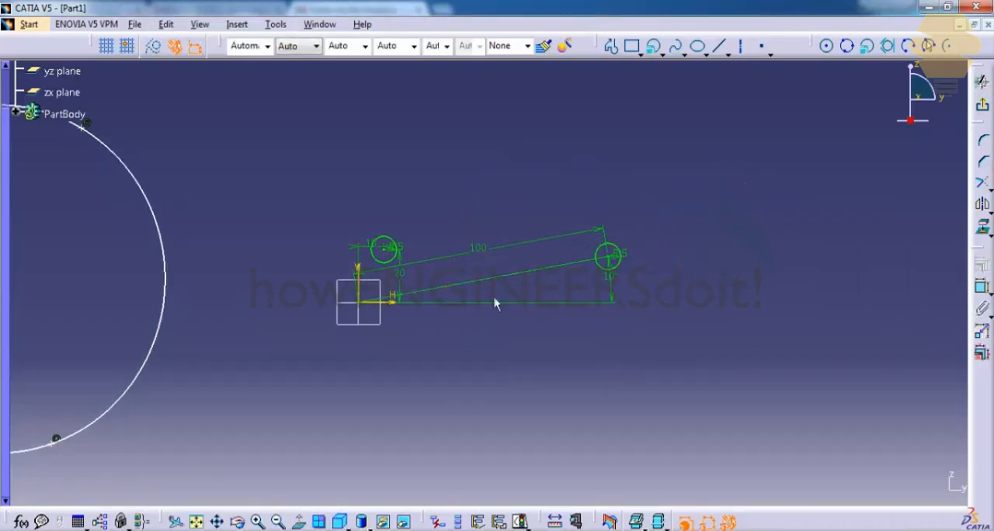
{"action": "left_click", "coordinate": [398, 247]}
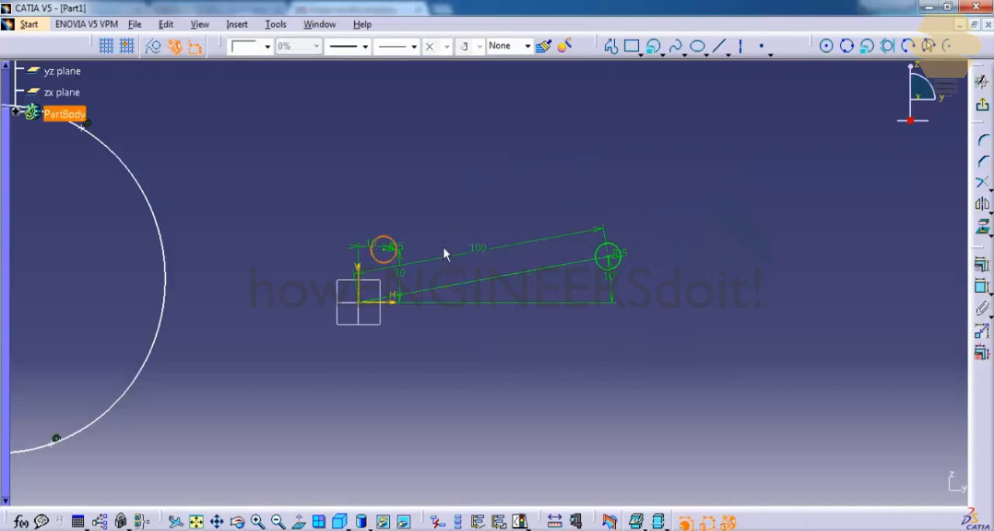
{"action": "key", "text": "Delete"}
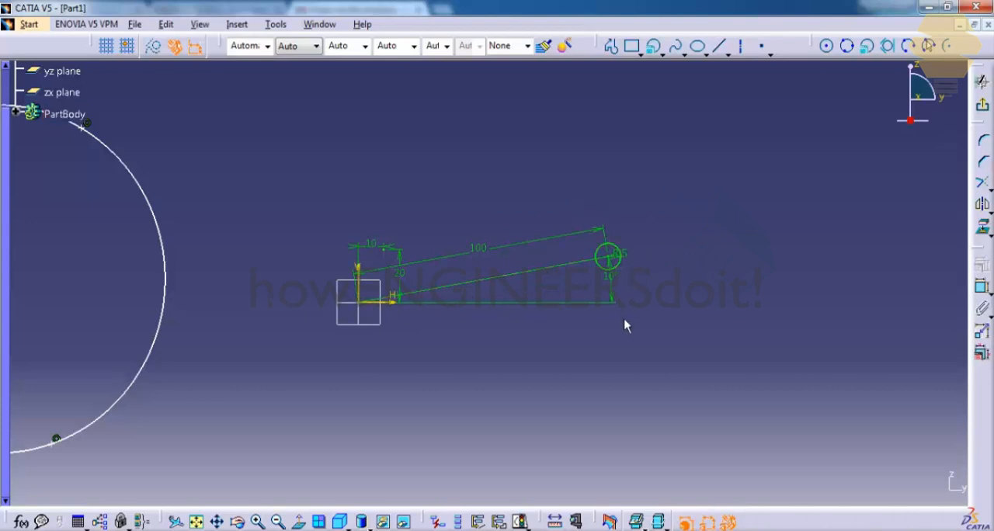
Step: Sketch three separate lines in a rough open triangle to the right of the polar circle: two steep sides and a shallow base
{"action": "left_click", "coordinate": [889, 49]}
{"action": "left_click", "coordinate": [721, 47]}
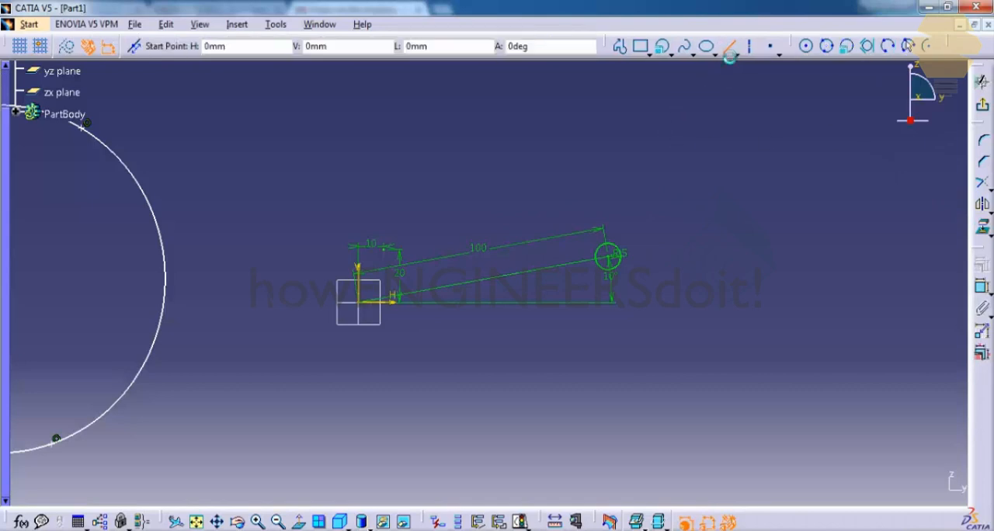
{"action": "left_click", "coordinate": [767, 139]}
{"action": "left_click", "coordinate": [688, 377]}
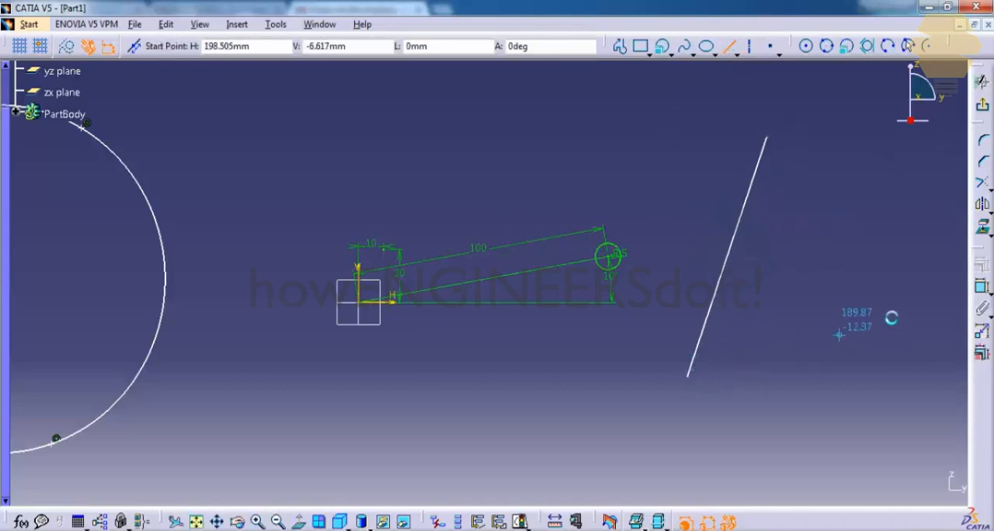
{"action": "left_click", "coordinate": [871, 192]}
{"action": "left_click", "coordinate": [927, 426]}
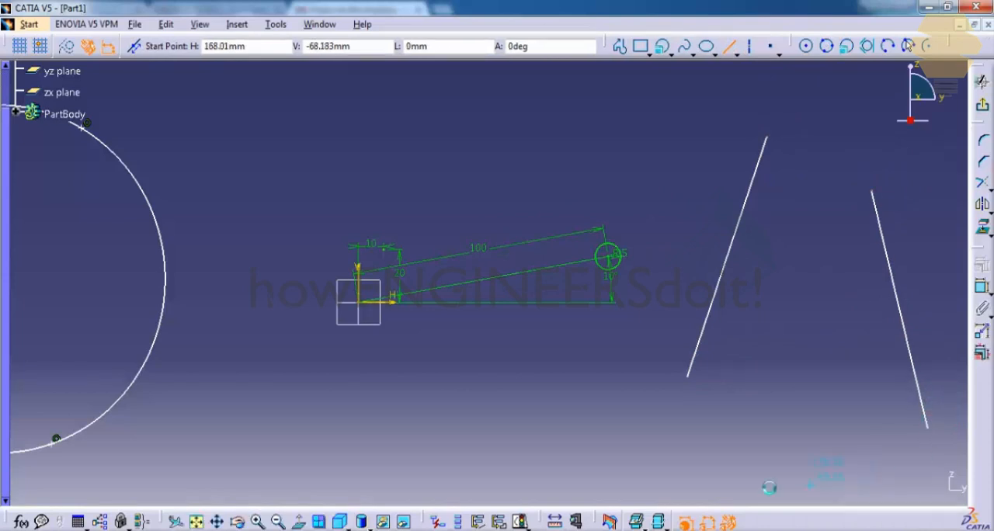
{"action": "left_click", "coordinate": [703, 422]}
{"action": "left_click", "coordinate": [914, 458]}
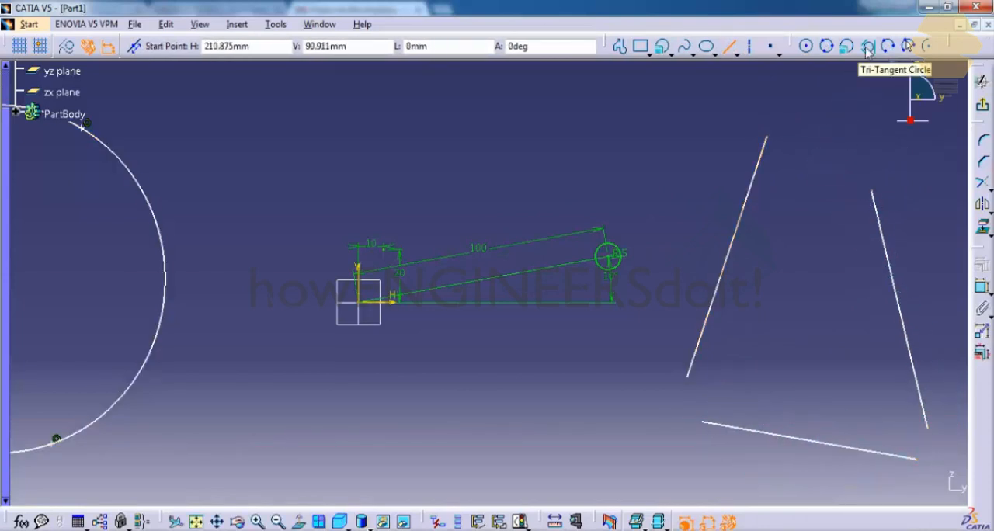
Step: Create a Tri-Tangent Circle touching the left, right and bottom lines of the open triangle
{"action": "left_click", "coordinate": [868, 48]}
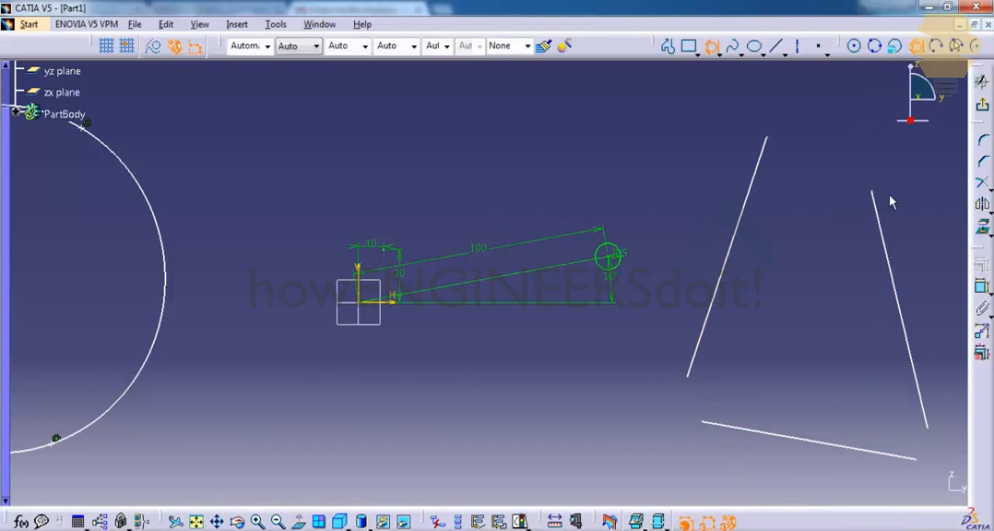
{"action": "left_click", "coordinate": [742, 243]}
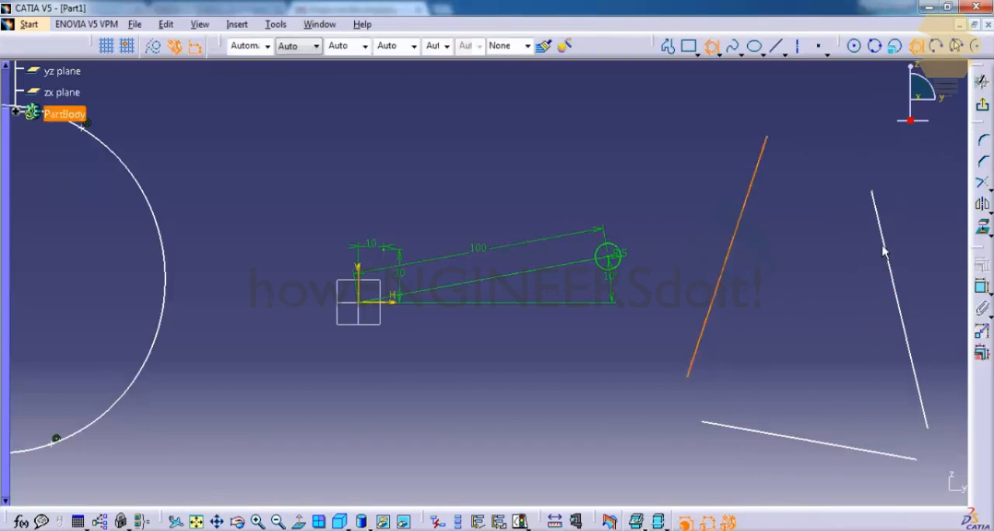
{"action": "left_click", "coordinate": [883, 250]}
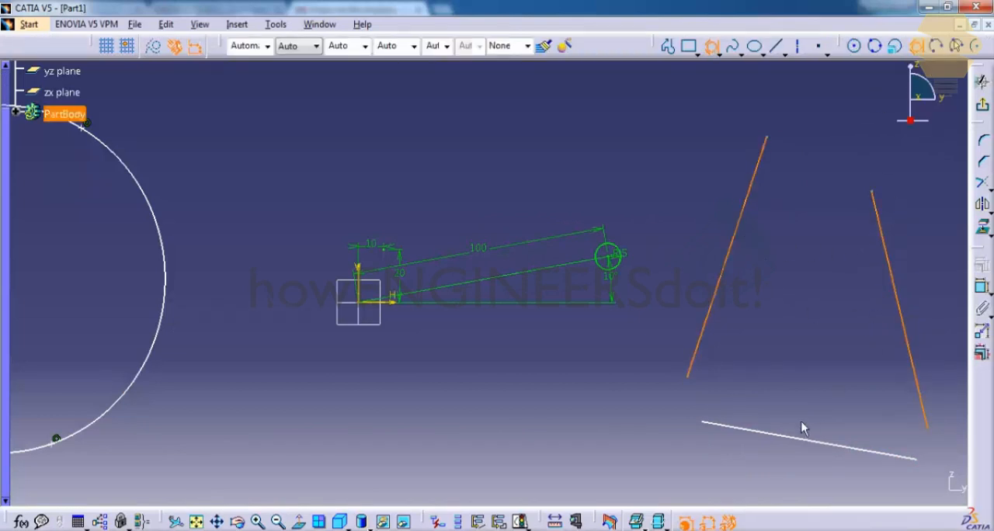
{"action": "left_click", "coordinate": [784, 435]}
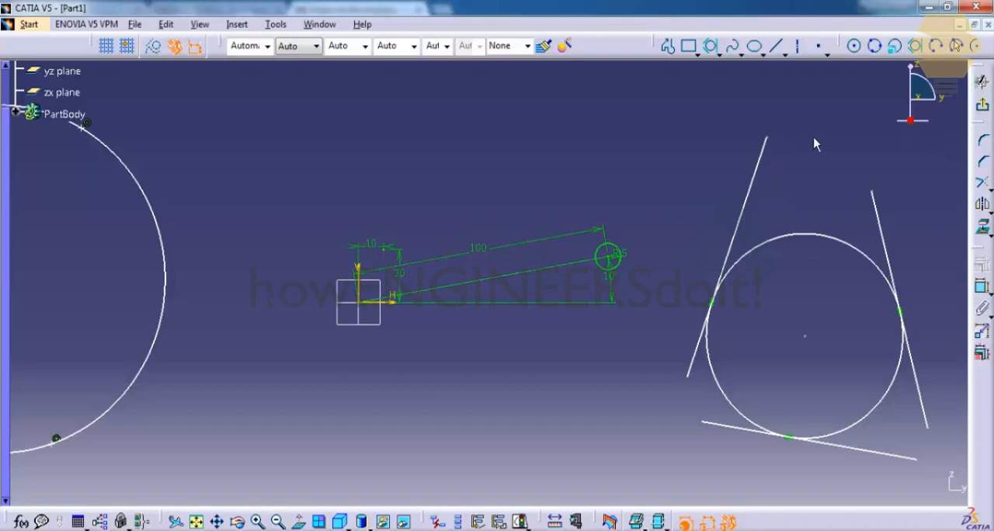
Step: Move the left tangent line slightly up and to the left to enlarge the tri-tangent circle
{"action": "left_click", "coordinate": [764, 157]}
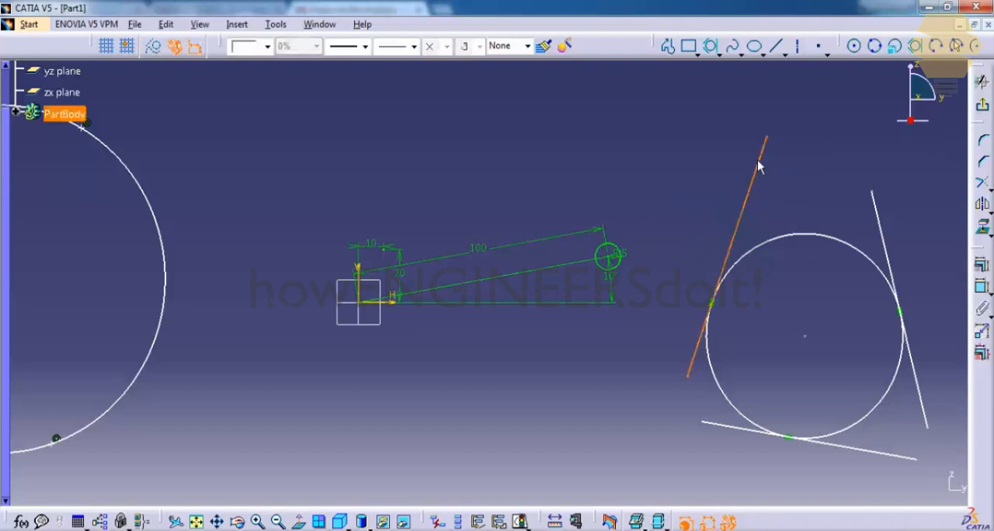
{"action": "left_click_drag", "start_coordinate": [771, 164], "coordinate": [757, 150]}
{"action": "left_click", "coordinate": [779, 163]}
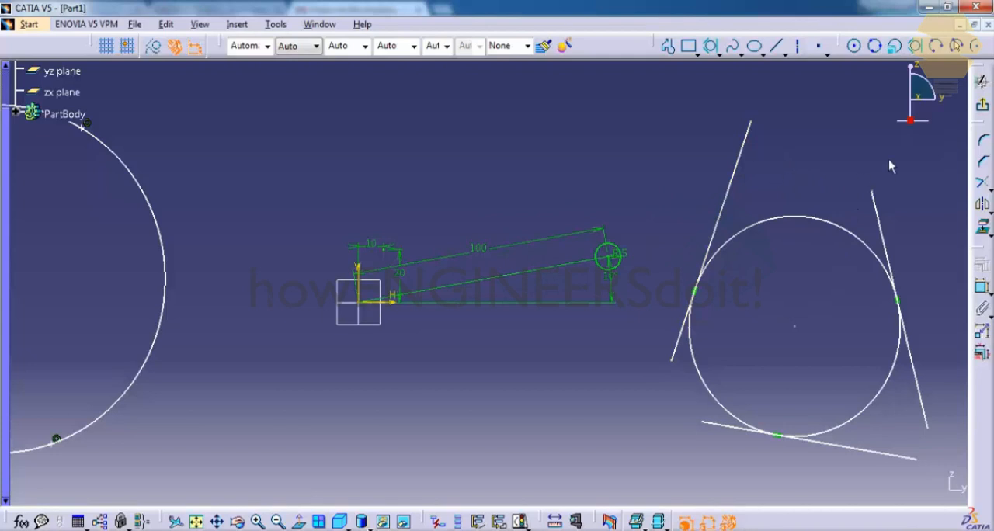
{"action": "left_click", "coordinate": [937, 48]}
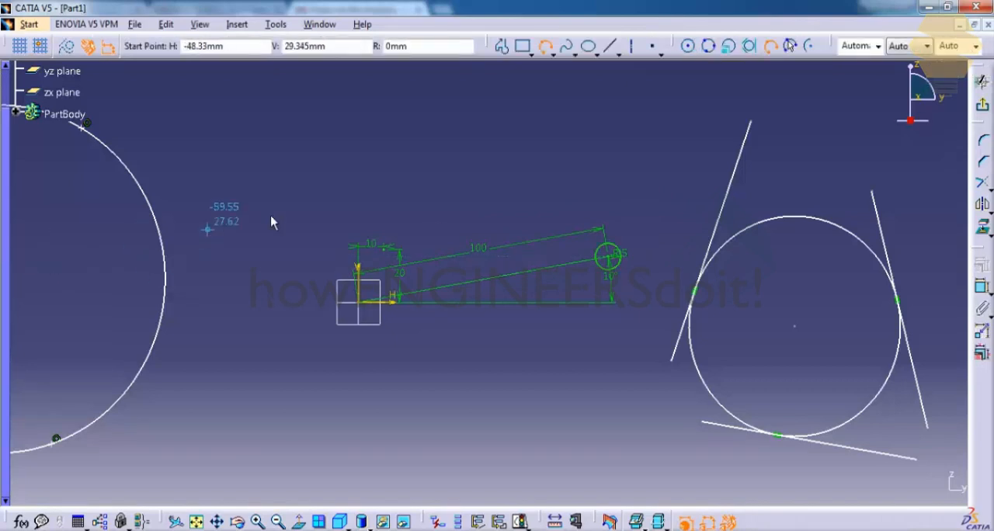
{"action": "middle_click_drag", "start_coordinate": [276, 196], "coordinate": [682, 175]}
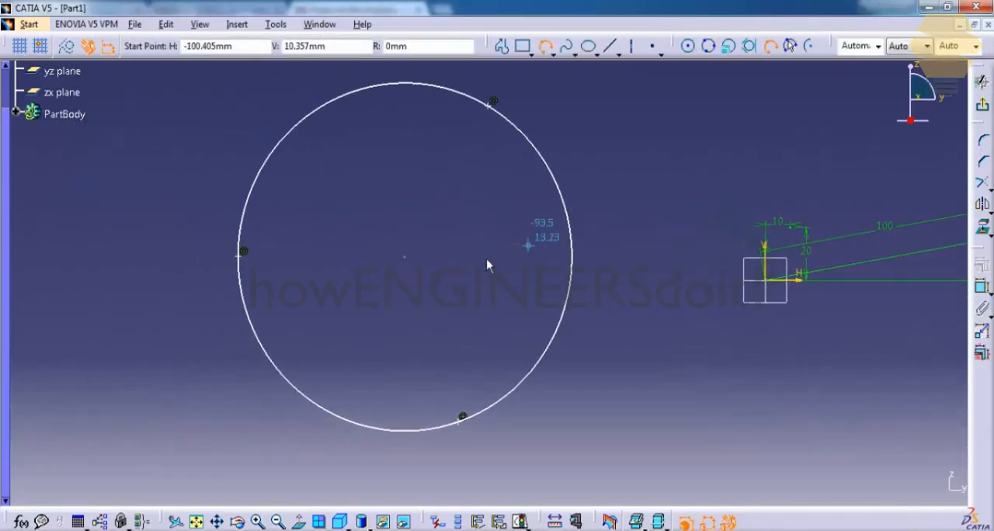
{"action": "left_click", "coordinate": [241, 253]}
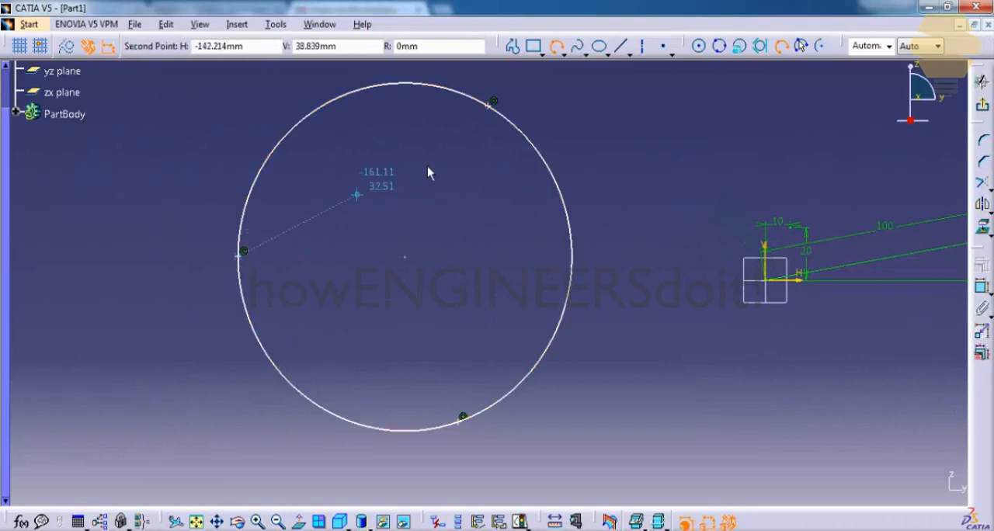
{"action": "left_click", "coordinate": [491, 107]}
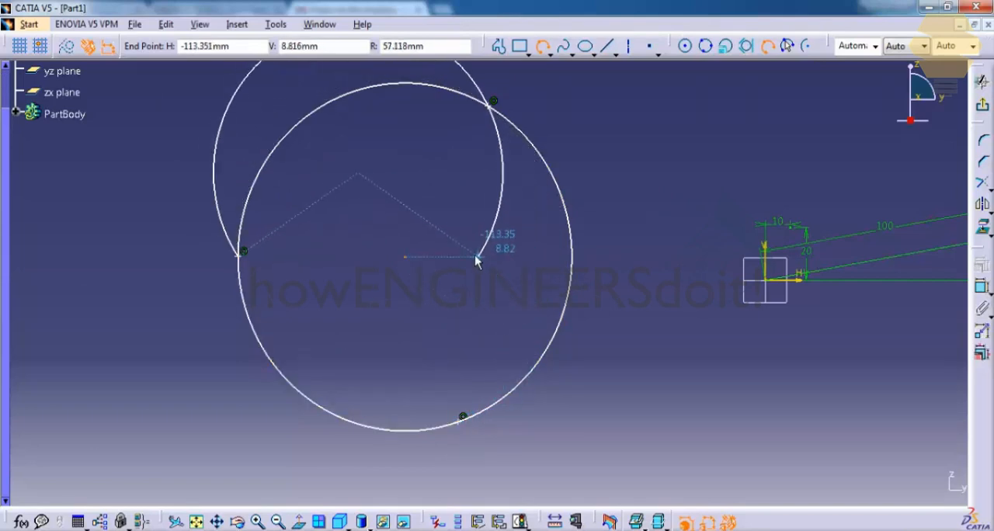
{"action": "key", "text": "Escape"}
Step: Replace the circle through the three points with a Three Point Arc from the left point through the upper point to the lower point
{"action": "left_click", "coordinate": [382, 85]}
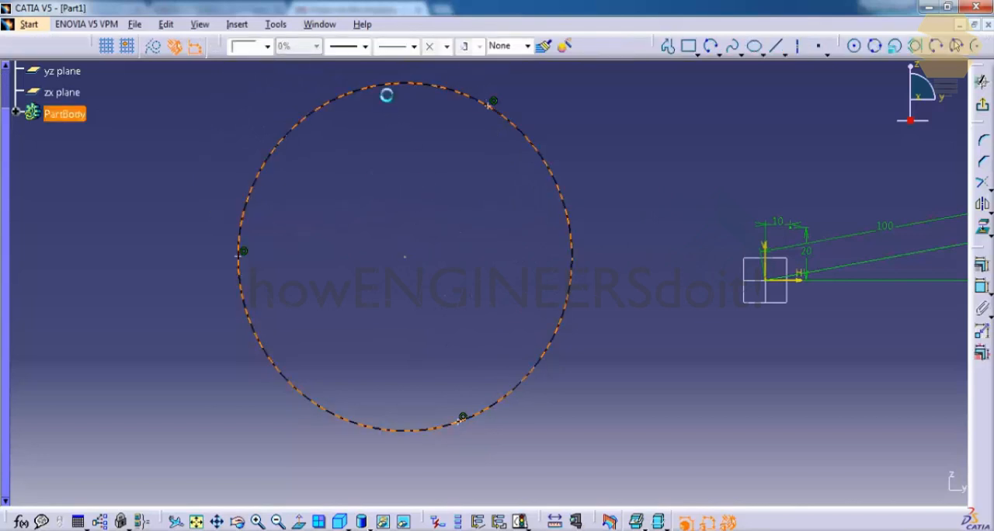
{"action": "key", "text": "Delete"}
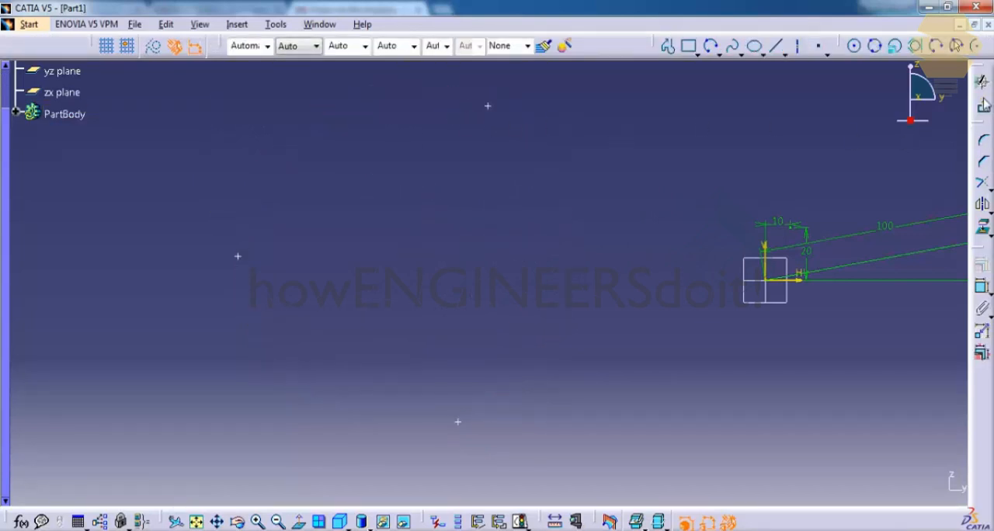
{"action": "left_click", "coordinate": [936, 48]}
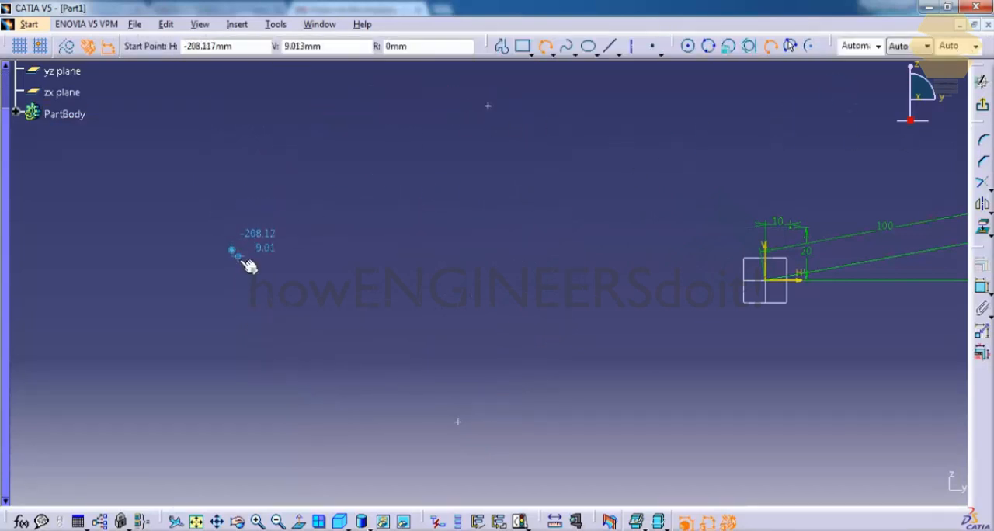
{"action": "left_click", "coordinate": [238, 256]}
{"action": "left_click", "coordinate": [488, 106]}
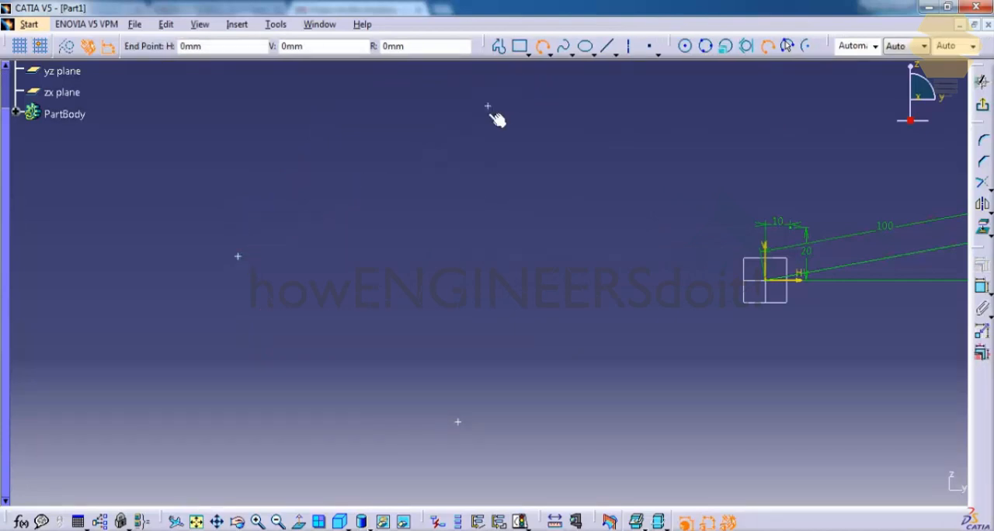
{"action": "left_click", "coordinate": [458, 422]}
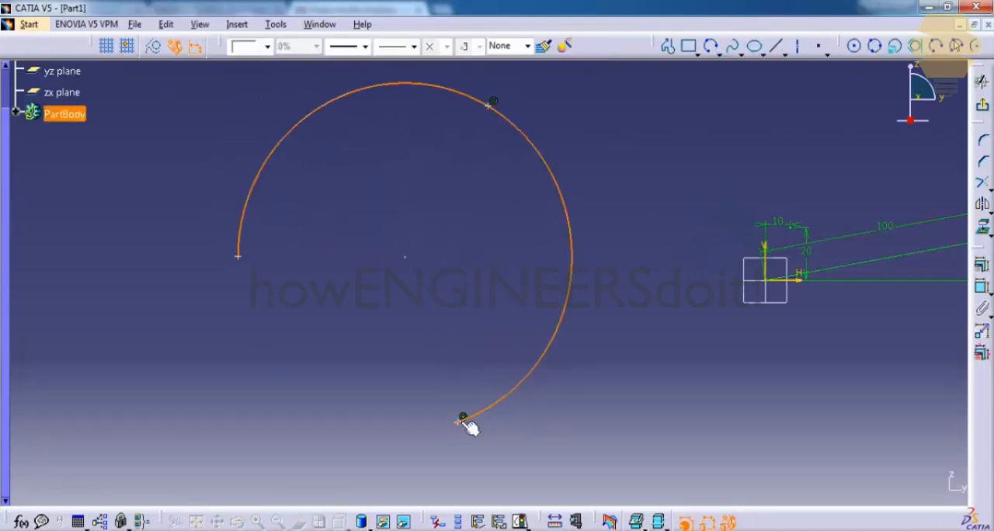
{"action": "left_click", "coordinate": [537, 302]}
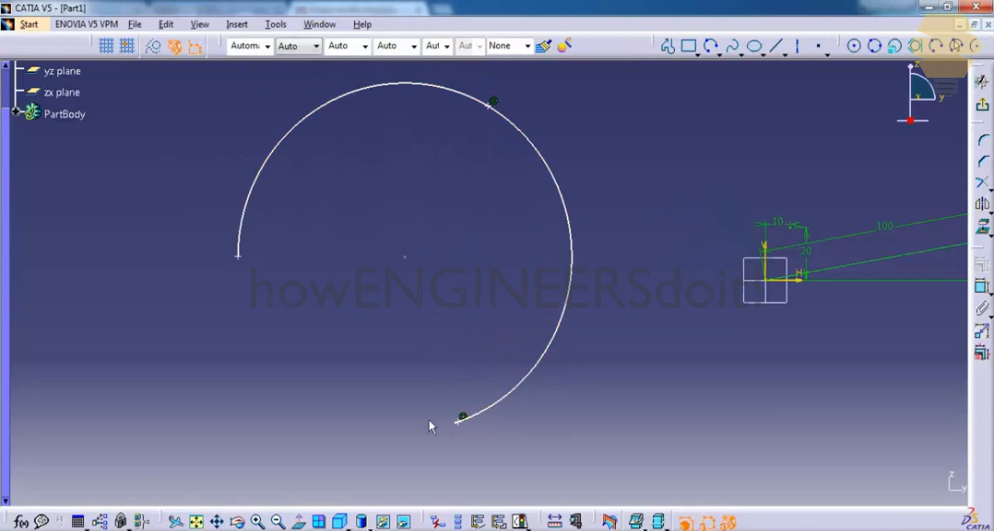
Step: Draw a Three Point Arc Starting With Limits between the large arc's left and lower endpoints, bulging inward with about 78 mm radius
{"action": "middle_click_drag", "start_coordinate": [468, 431], "coordinate": [559, 176]}
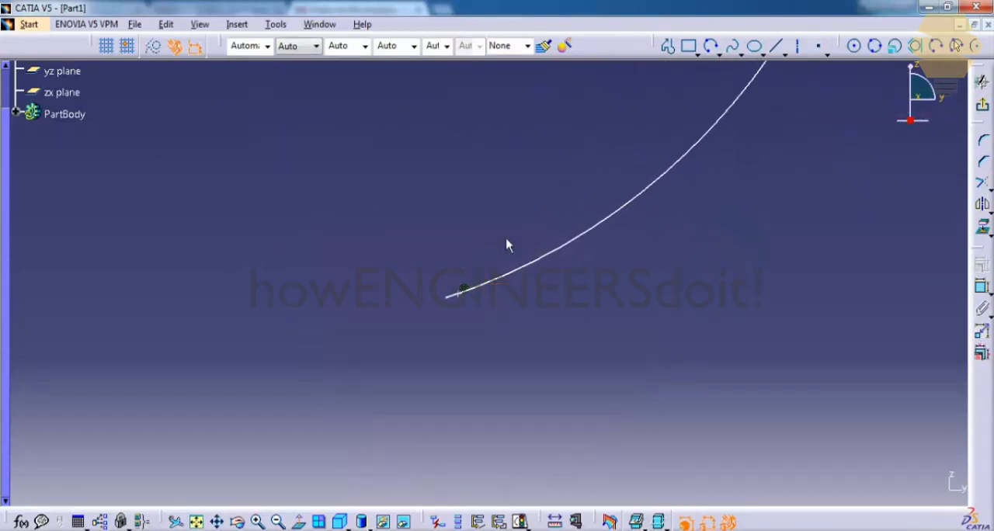
{"action": "middle_click_drag", "start_coordinate": [445, 190], "coordinate": [472, 332]}
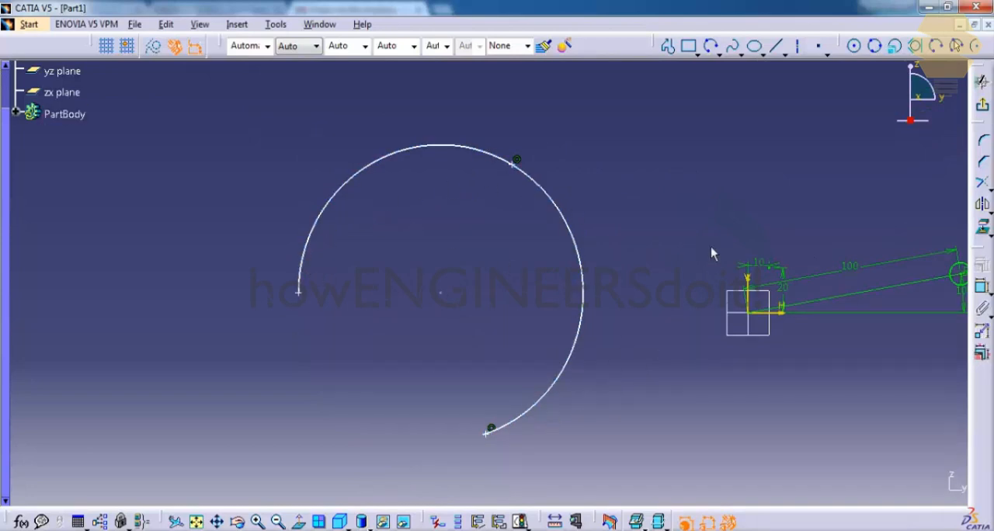
{"action": "mouse_move", "coordinate": [707, 218]}
{"action": "middle_mouse_down"}
{"action": "mouse_move", "coordinate": [458, 191]}
{"action": "mouse_move", "coordinate": [331, 164]}
{"action": "middle_mouse_up"}
{"action": "middle_click_drag", "start_coordinate": [528, 123], "coordinate": [676, 122], "text": "ctrl"}
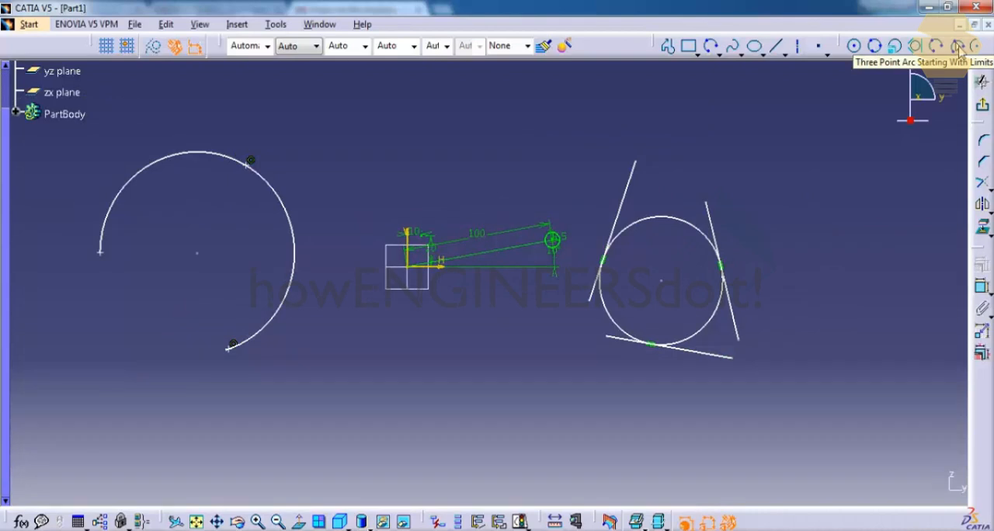
{"action": "left_click", "coordinate": [959, 52]}
{"action": "mouse_move", "coordinate": [316, 217]}
{"action": "middle_mouse_down"}
{"action": "mouse_move", "coordinate": [518, 154]}
{"action": "mouse_move", "coordinate": [479, 106]}
{"action": "mouse_move", "coordinate": [444, 198]}
{"action": "middle_mouse_up"}
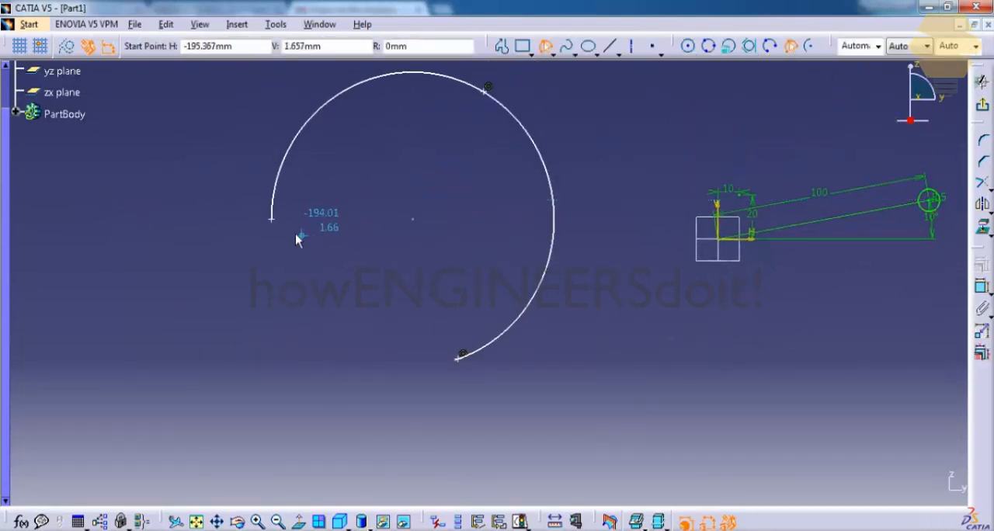
{"action": "left_click", "coordinate": [271, 221]}
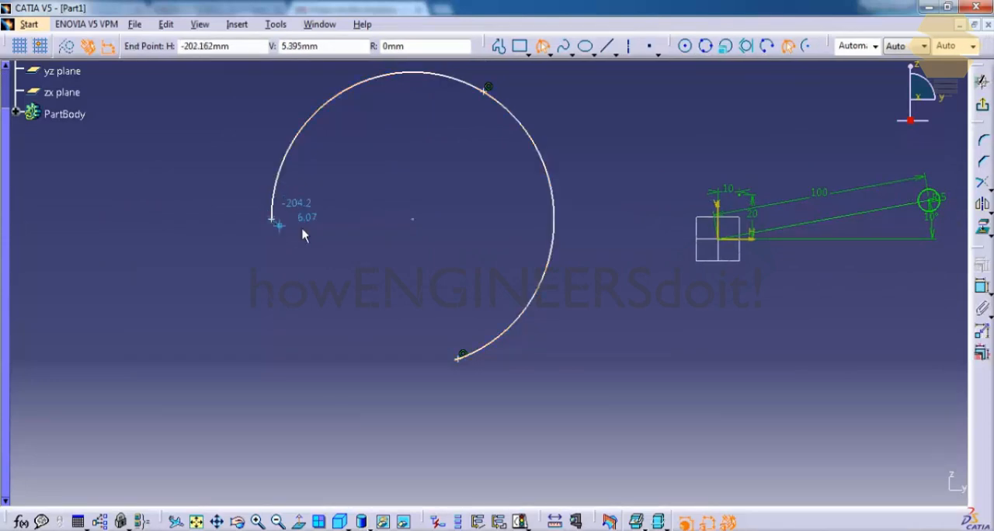
{"action": "left_click", "coordinate": [459, 358]}
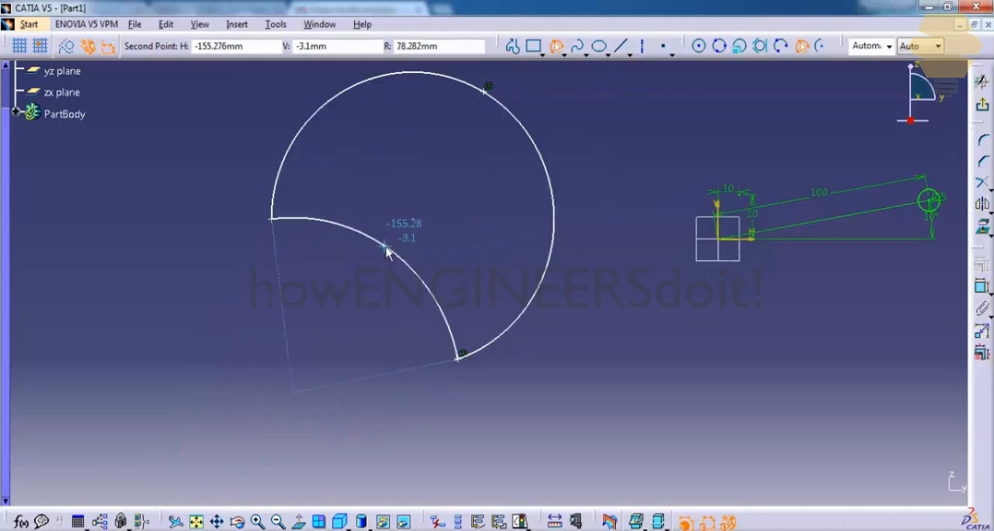
{"action": "left_click", "coordinate": [386, 248]}
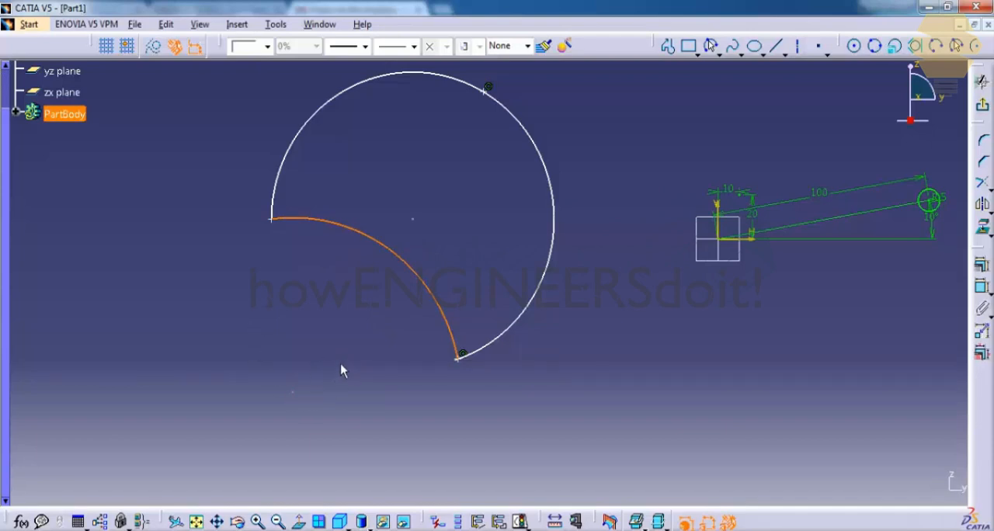
{"action": "left_click", "coordinate": [342, 248]}
{"action": "left_click", "coordinate": [373, 235]}
{"action": "left_click", "coordinate": [610, 207]}
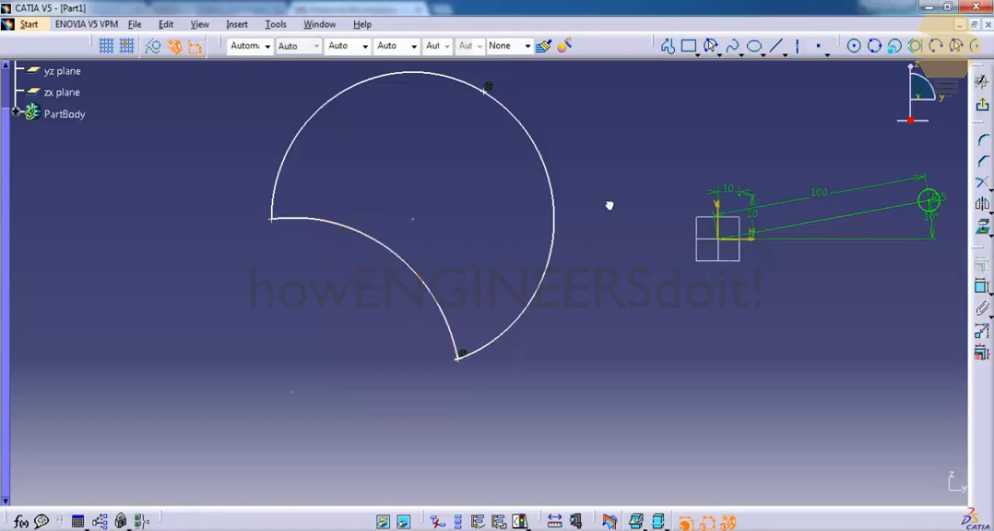
Step: Add a second limits-first three-point arc between the same two endpoints, bulging further into the large arc with about 57 mm radius
{"action": "left_click", "coordinate": [937, 48]}
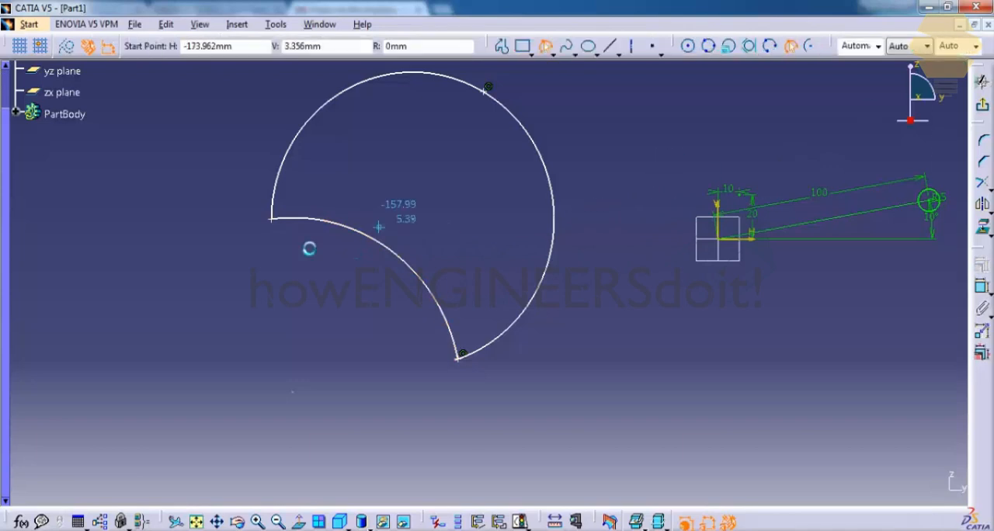
{"action": "left_click", "coordinate": [273, 219]}
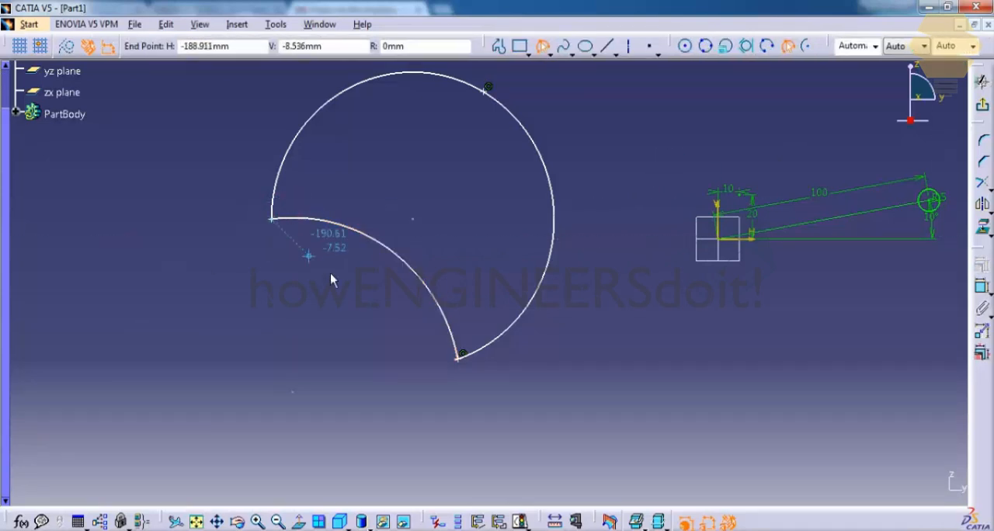
{"action": "left_click", "coordinate": [465, 365]}
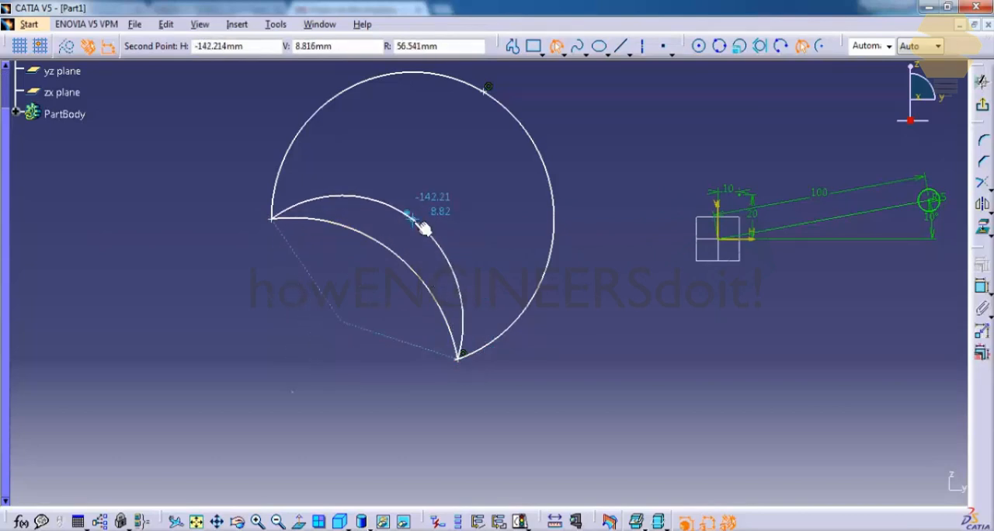
{"action": "left_click", "coordinate": [422, 225]}
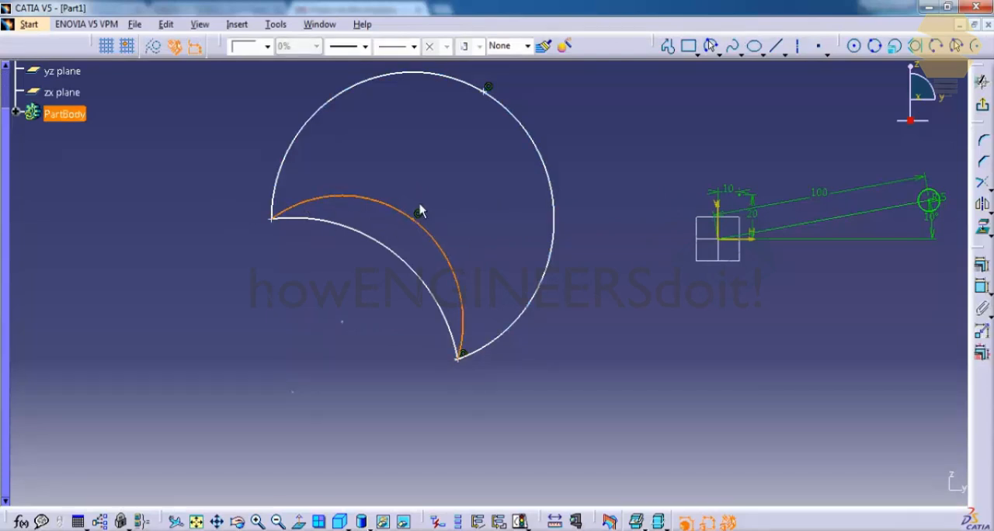
{"action": "left_click", "coordinate": [488, 198]}
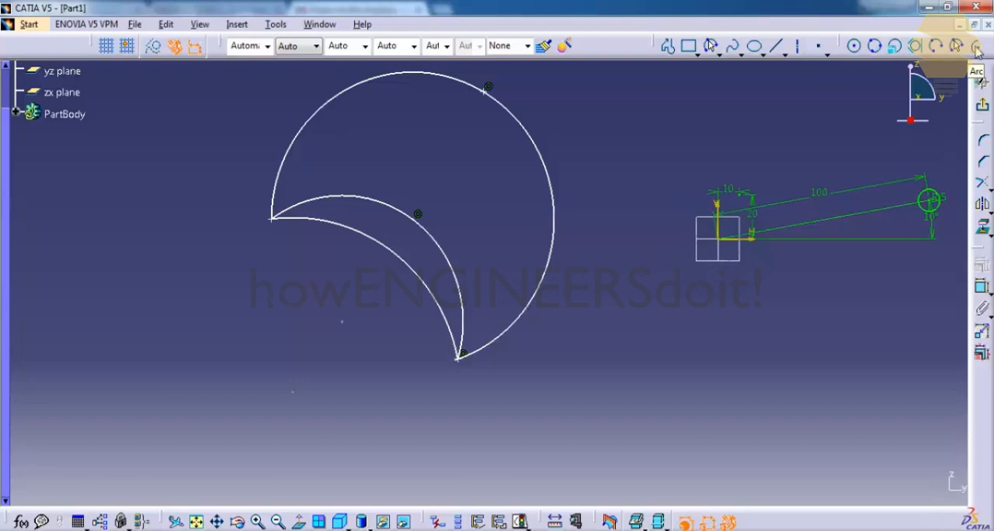
Step: Draw a centre-based Arc left of the crescent shape, radius about 101 mm, starting at about 48 degrees and sweeping about 54 degrees clockwise
{"action": "left_click", "coordinate": [977, 50]}
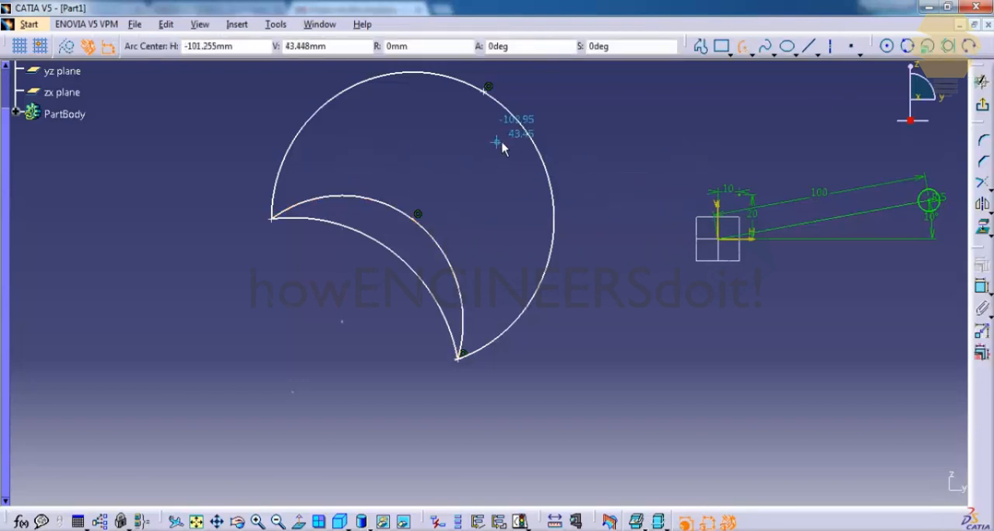
{"action": "middle_click_drag", "start_coordinate": [380, 207], "coordinate": [660, 233]}
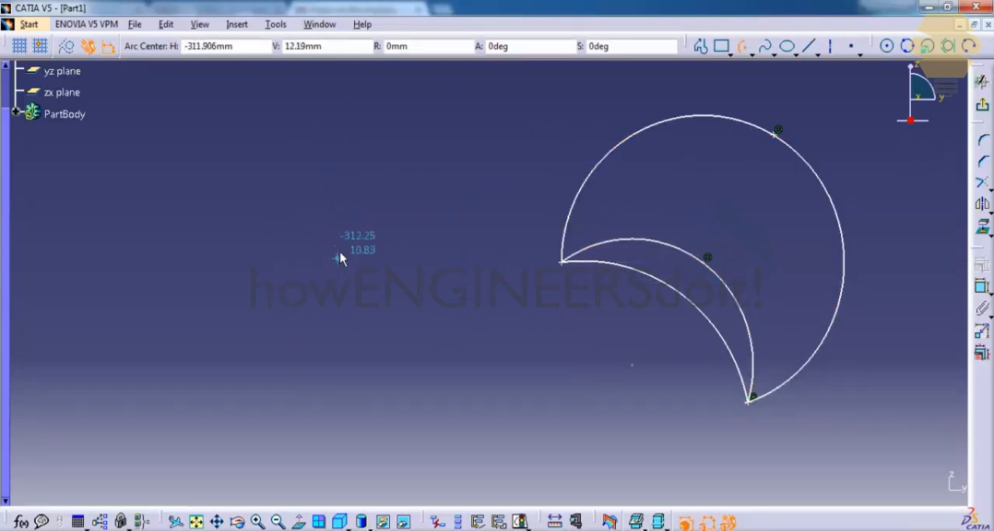
{"action": "left_click", "coordinate": [201, 326]}
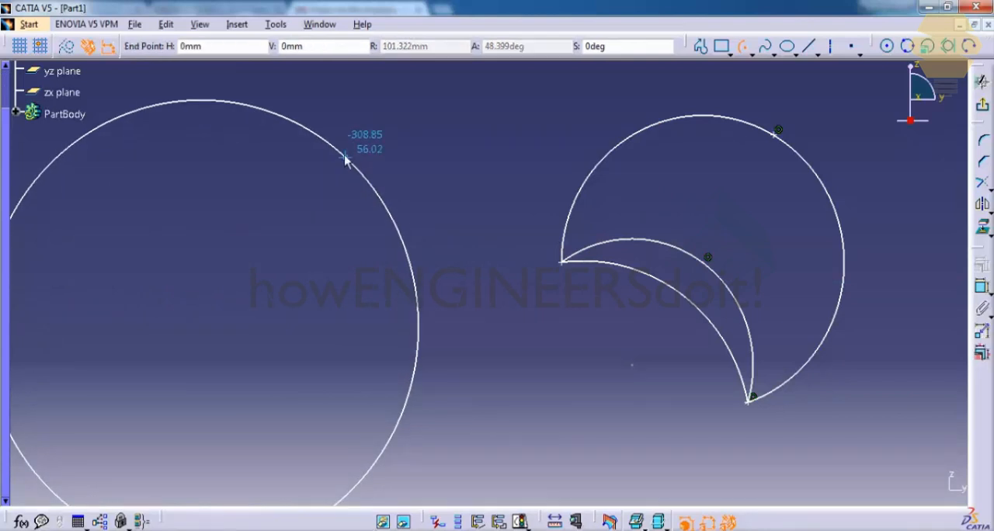
{"action": "left_click", "coordinate": [346, 158]}
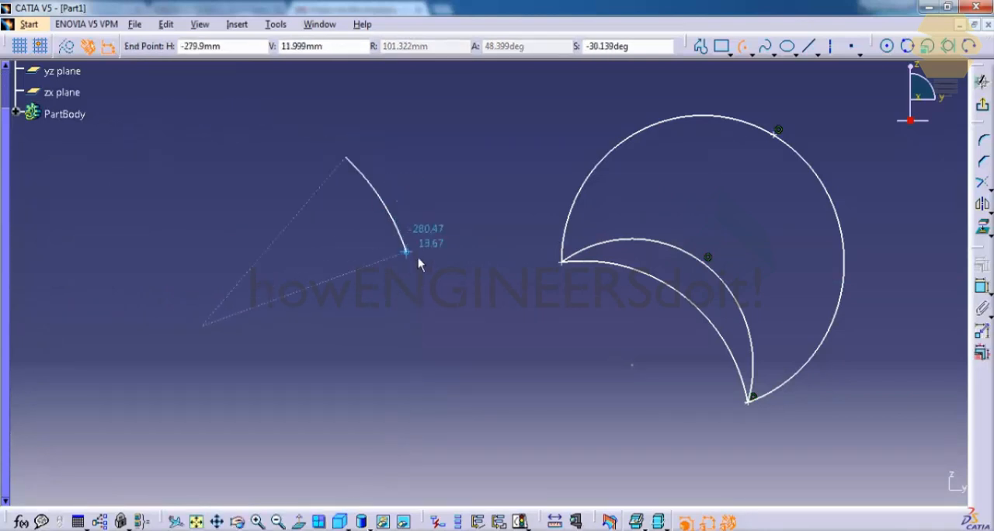
{"action": "left_click", "coordinate": [402, 347]}
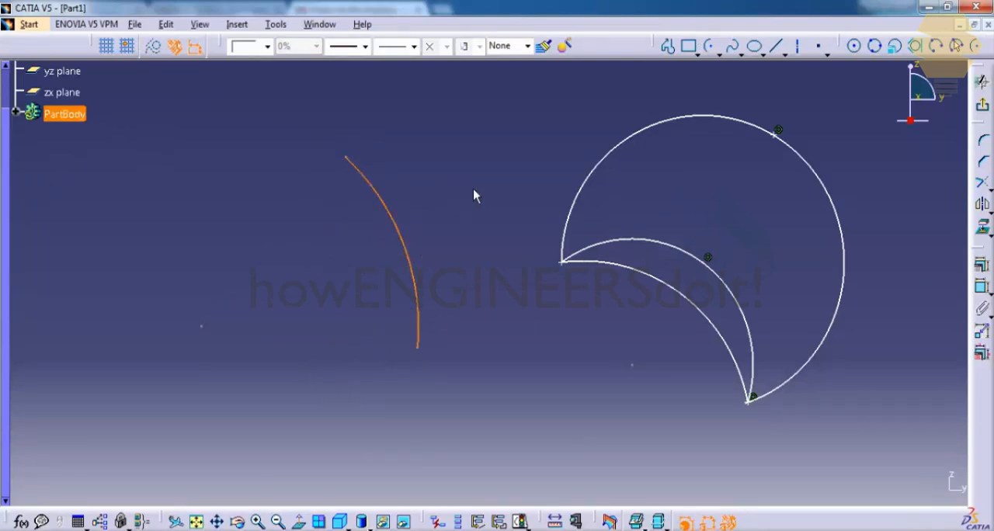
Step: Draw a nearly full-circle centre-based Arc below the existing arcs, radius about 74 mm, starting at about 32 degrees and sweeping clockwise
{"action": "middle_click_drag", "start_coordinate": [554, 284], "coordinate": [348, 110]}
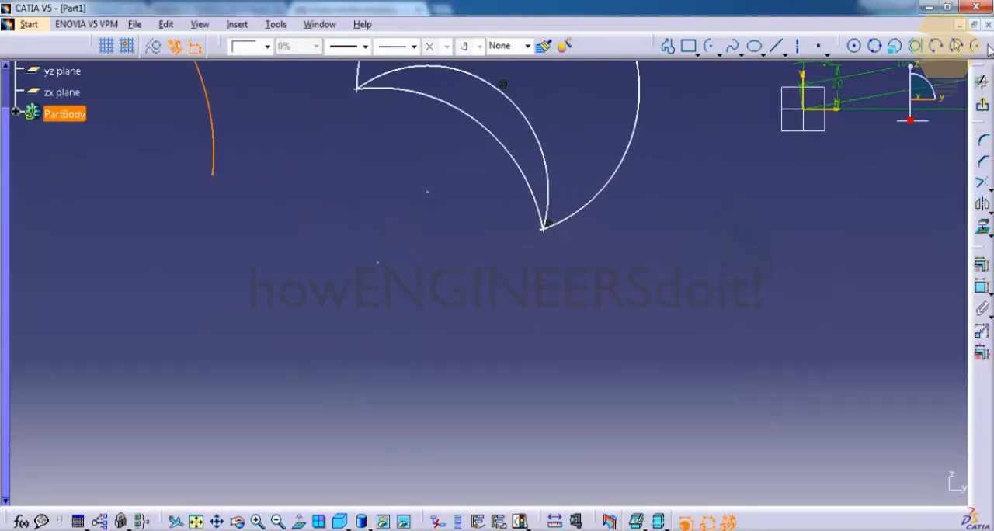
{"action": "left_click", "coordinate": [977, 49]}
{"action": "left_click", "coordinate": [251, 381]}
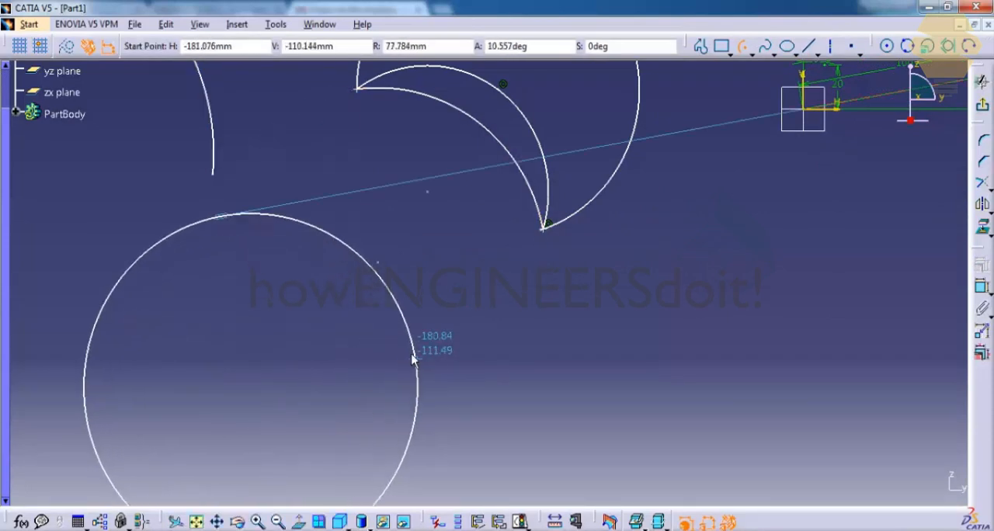
{"action": "left_click", "coordinate": [386, 301]}
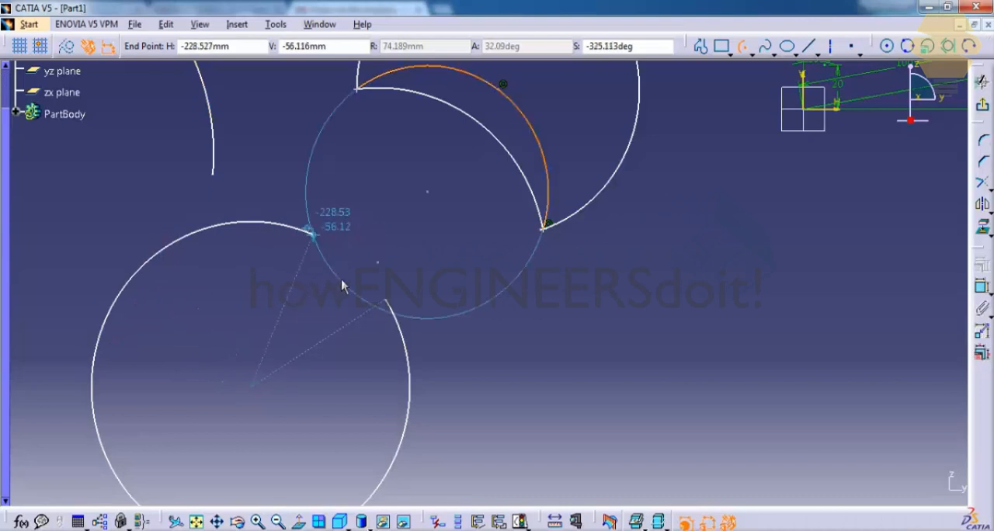
{"action": "left_click", "coordinate": [382, 299]}
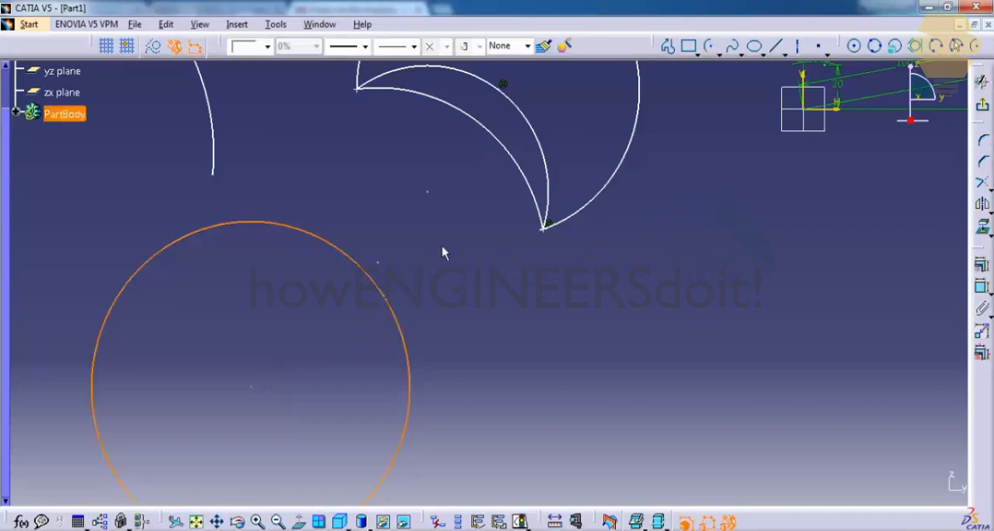
{"action": "mouse_move", "coordinate": [428, 256]}
{"action": "middle_mouse_down"}
{"action": "mouse_move", "coordinate": [531, 154]}
{"action": "mouse_move", "coordinate": [577, 287]}
{"action": "mouse_move", "coordinate": [581, 344]}
{"action": "middle_mouse_up"}
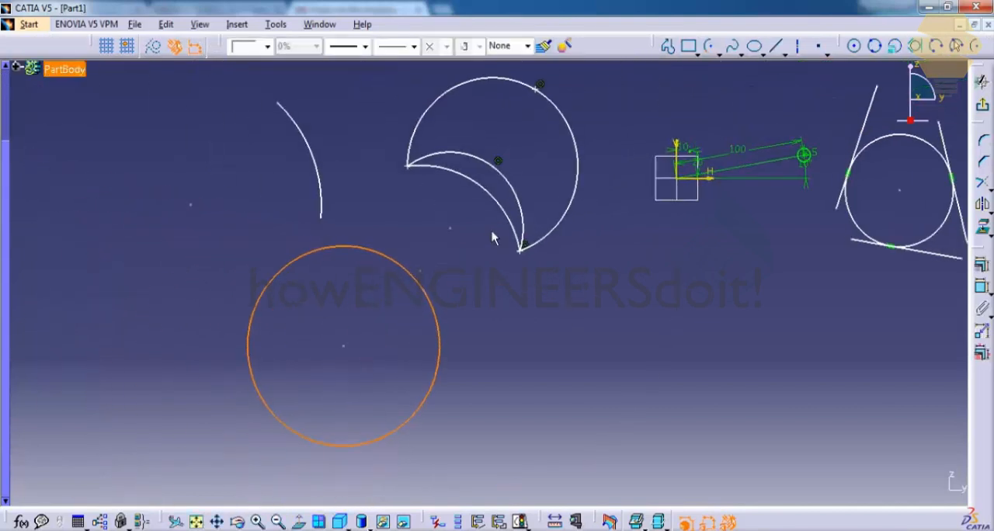